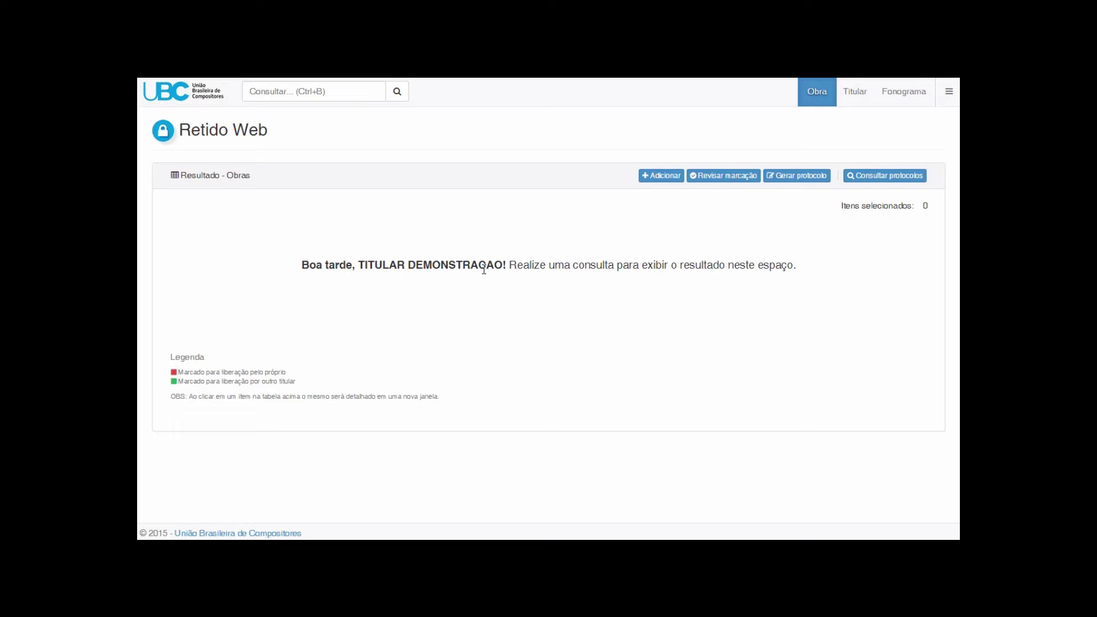
Search for works whose Referência Autoral contains "mallu", using the Que contenha match type.
click(328, 97)
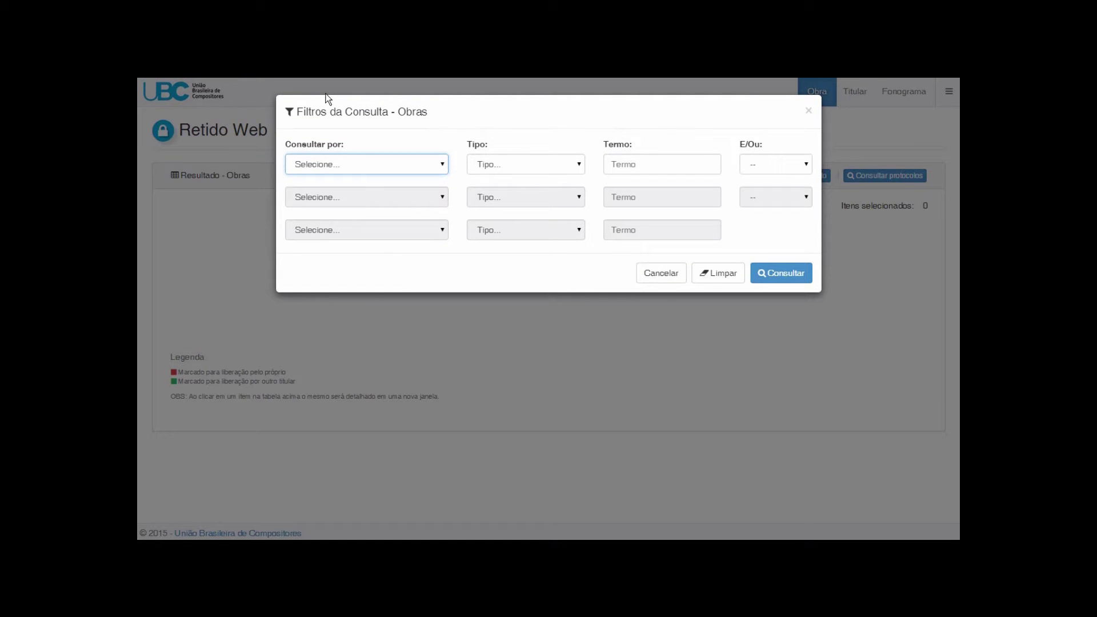
click(345, 166)
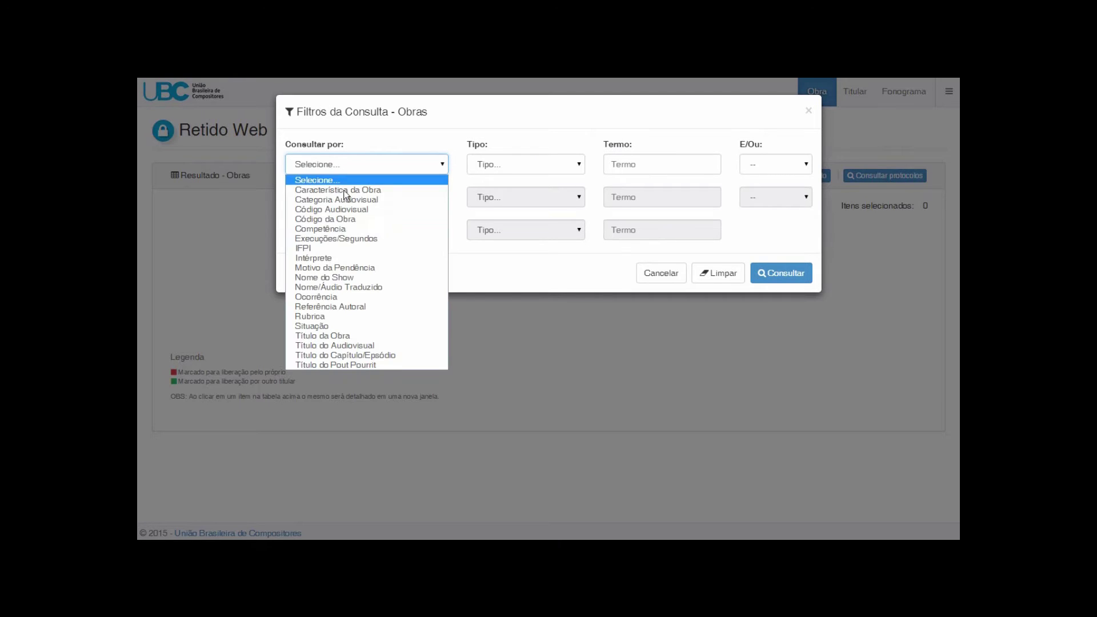
click(328, 307)
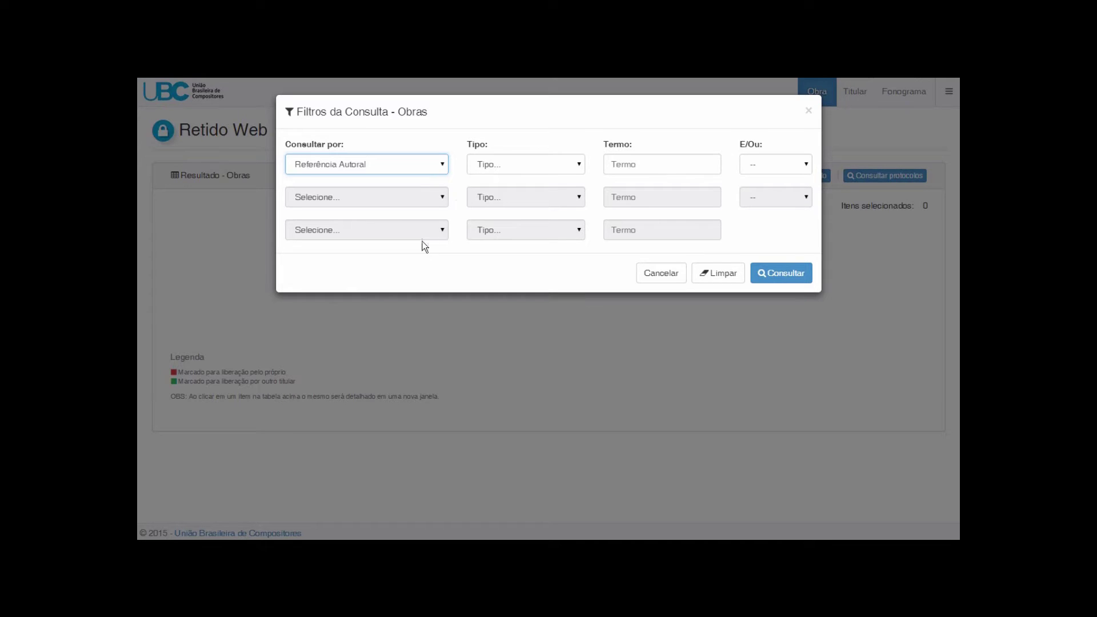
click(502, 167)
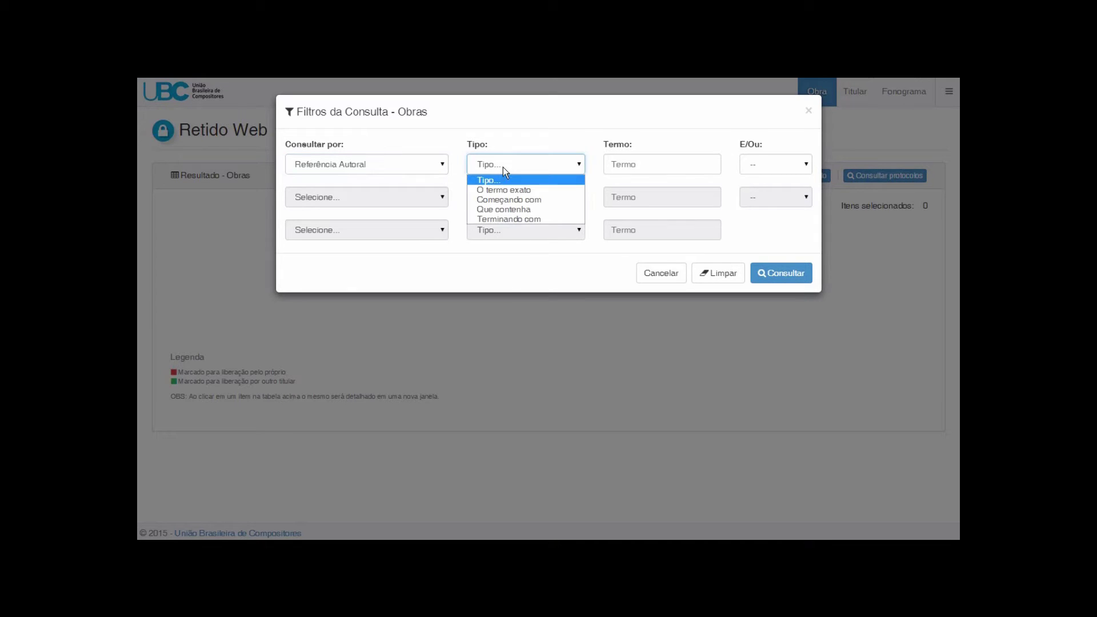
click(501, 210)
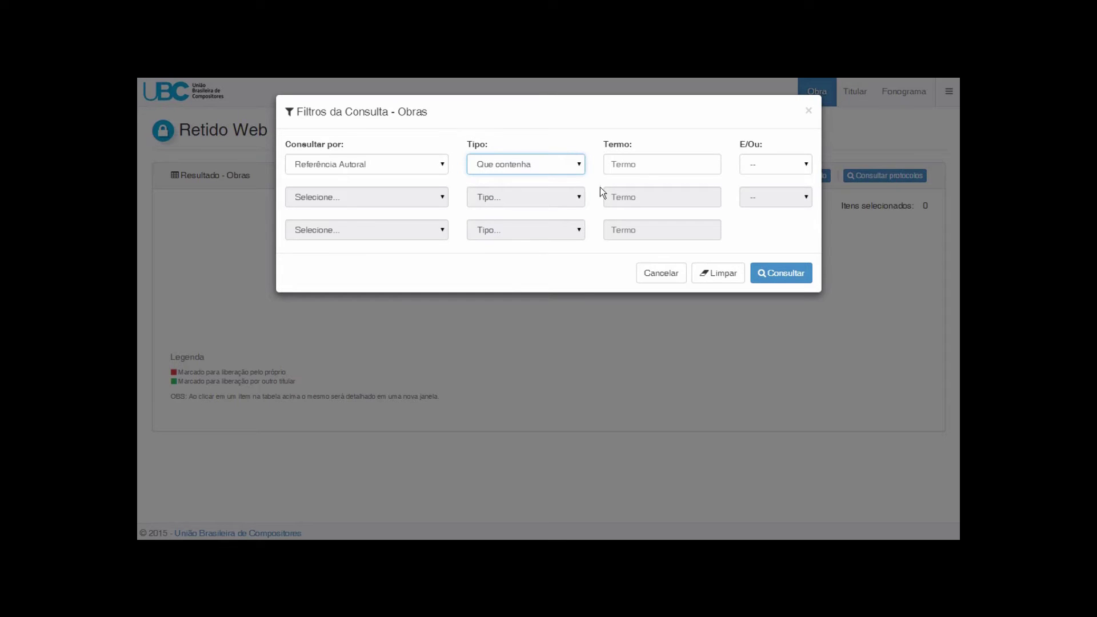
click(620, 165)
text(mallu)
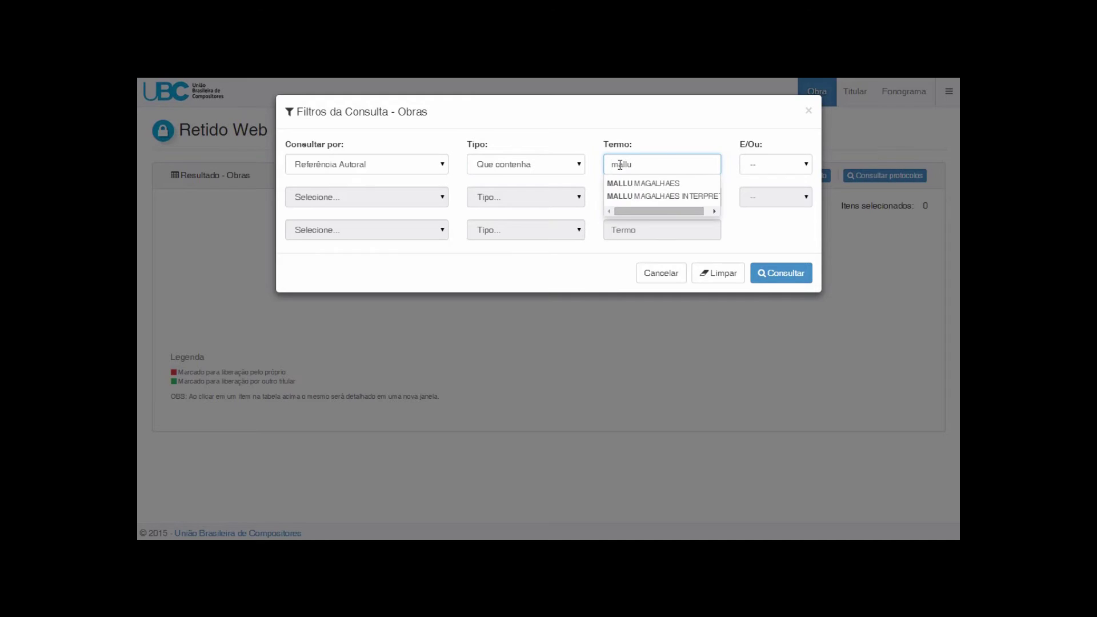
click(764, 276)
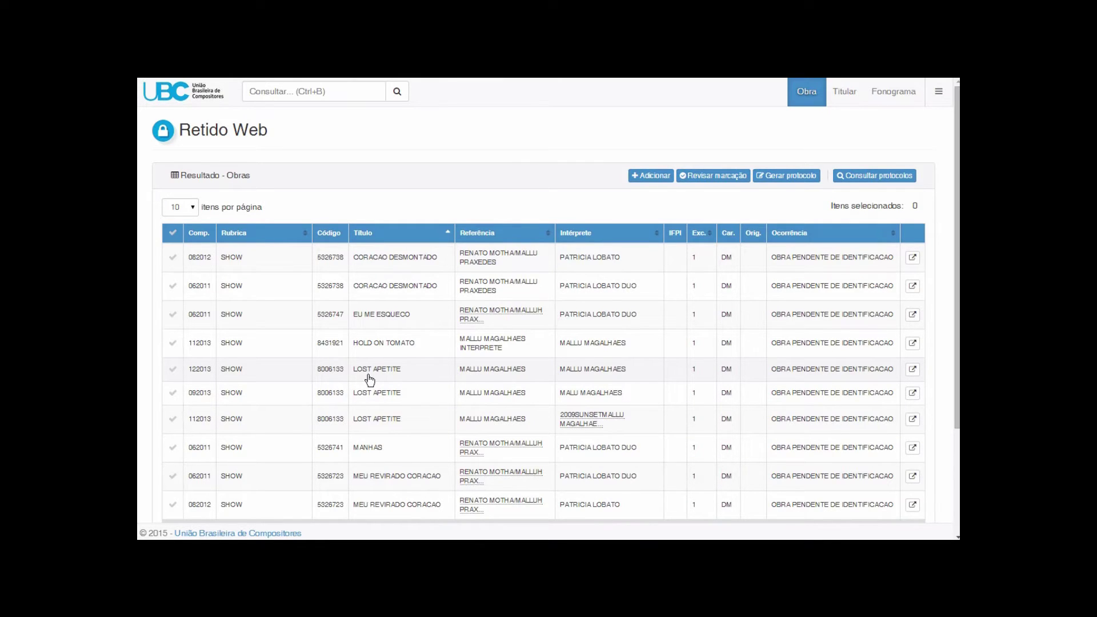
Select the 112013 LOST APETITE work and check its details, including the show name.
click(371, 422)
click(914, 419)
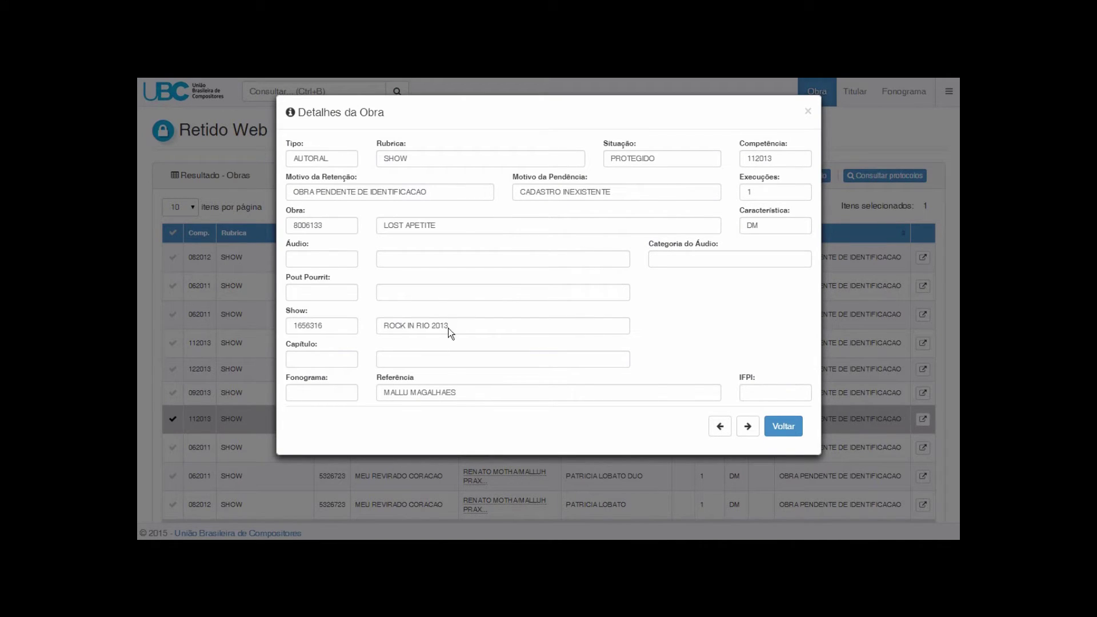
drag(388, 321, 381, 322)
click(807, 111)
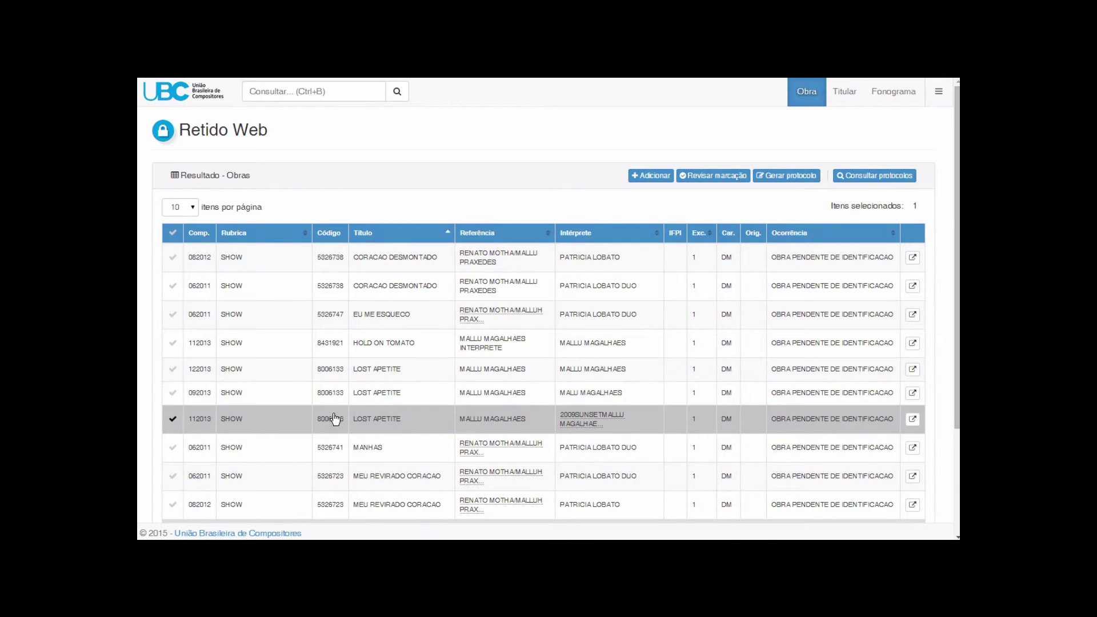
Add the 122013 and 092013 LOST APETITE rows to the selection and deselect both again.
click(327, 371)
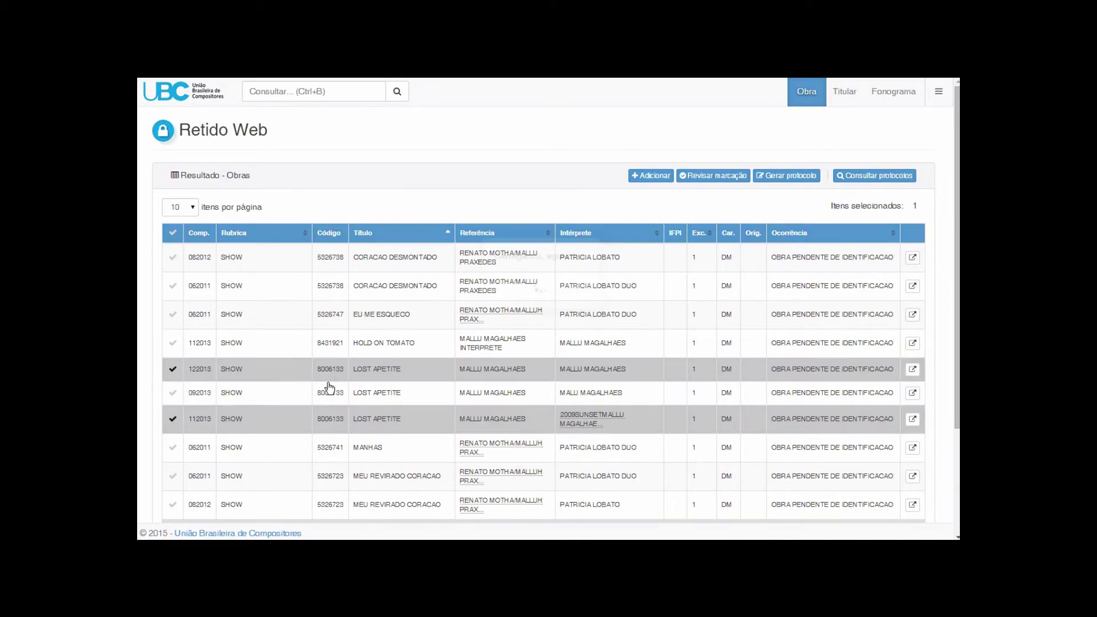
click(330, 389)
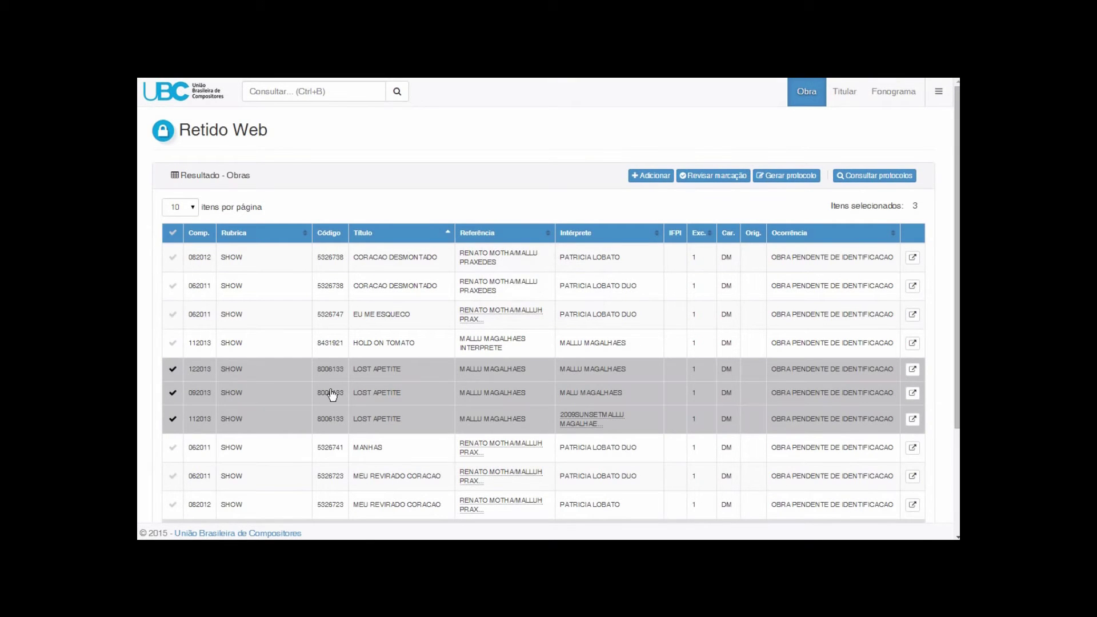
click(331, 393)
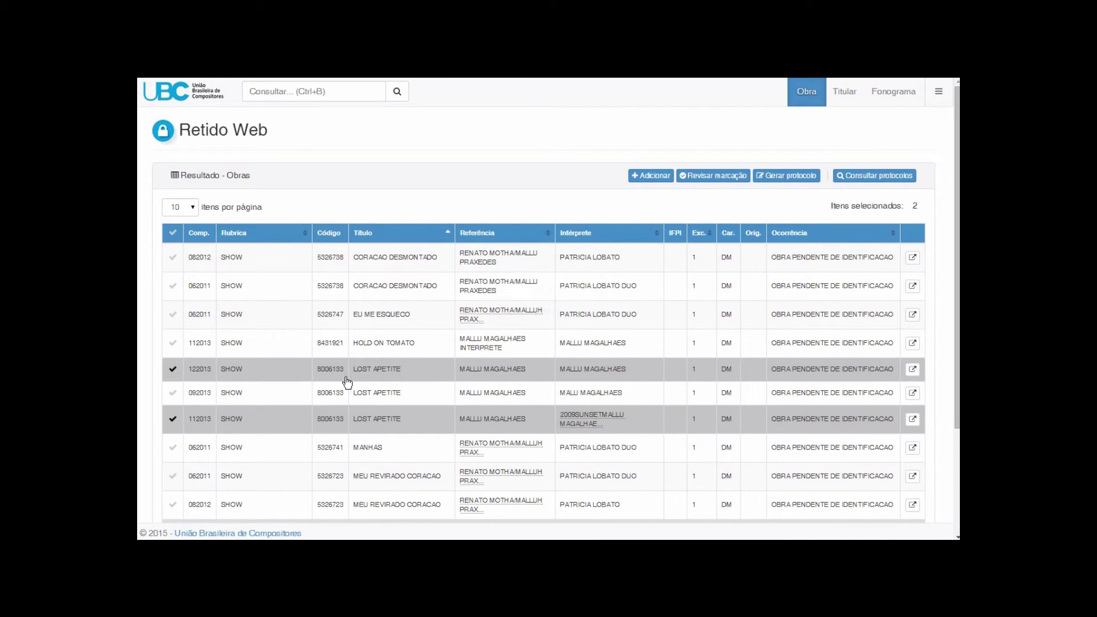
click(346, 377)
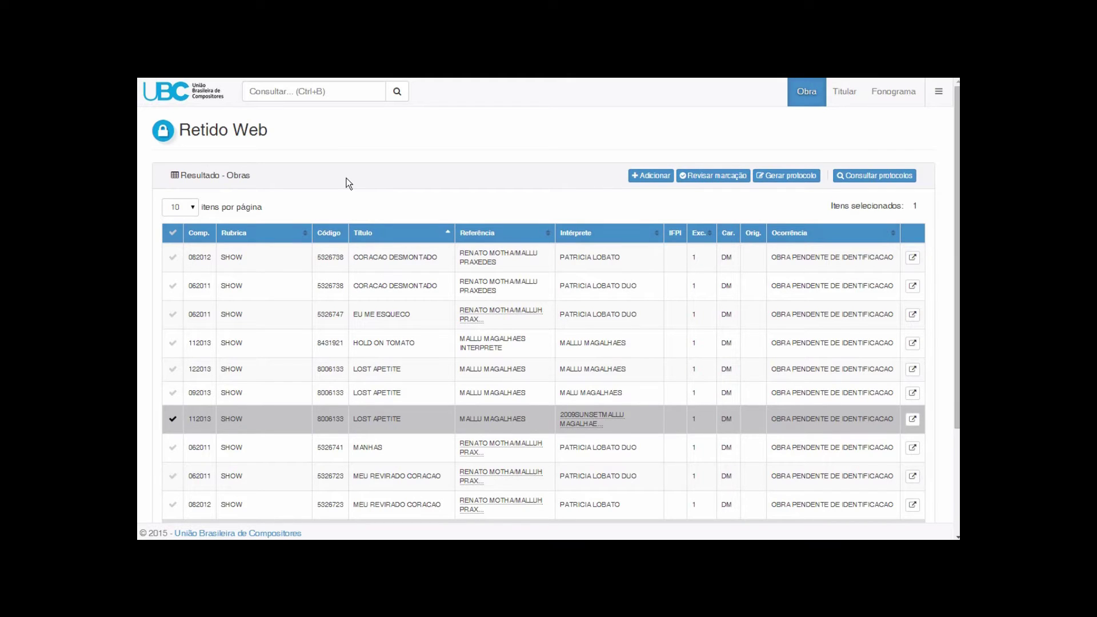
Change the first search criterion to Intérprete containing "mallu" and link it to a second criterion with E.
click(310, 93)
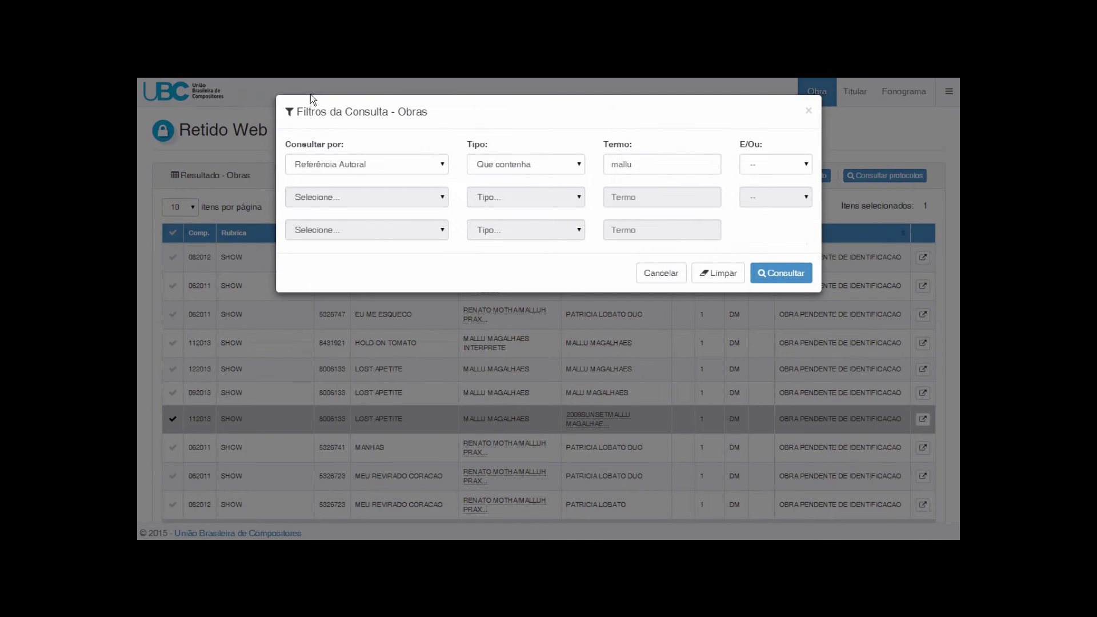
click(361, 162)
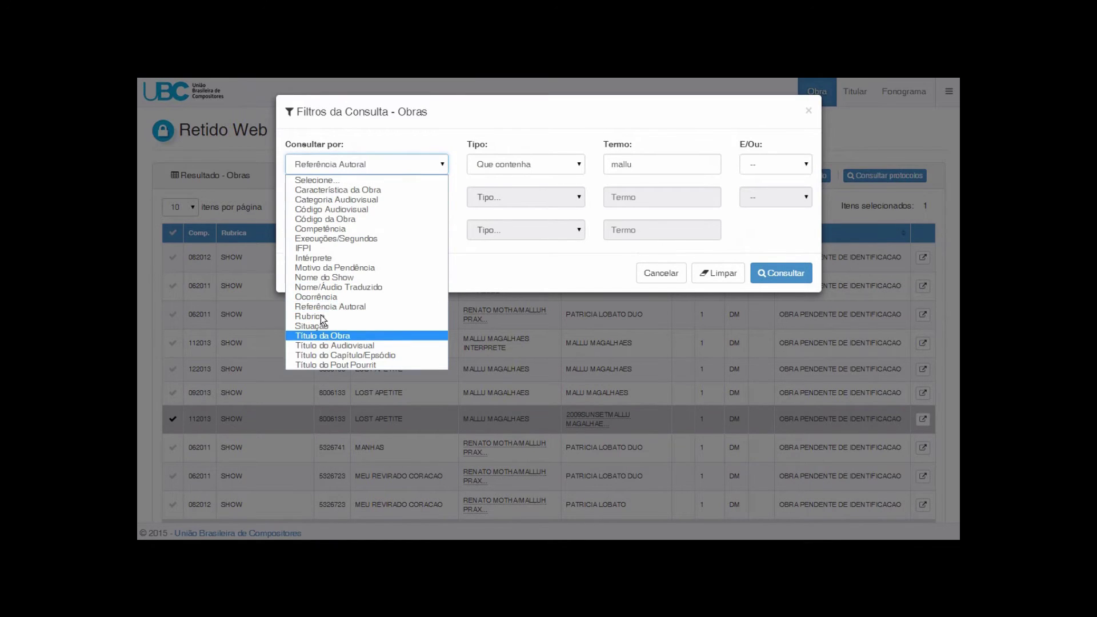
click(320, 258)
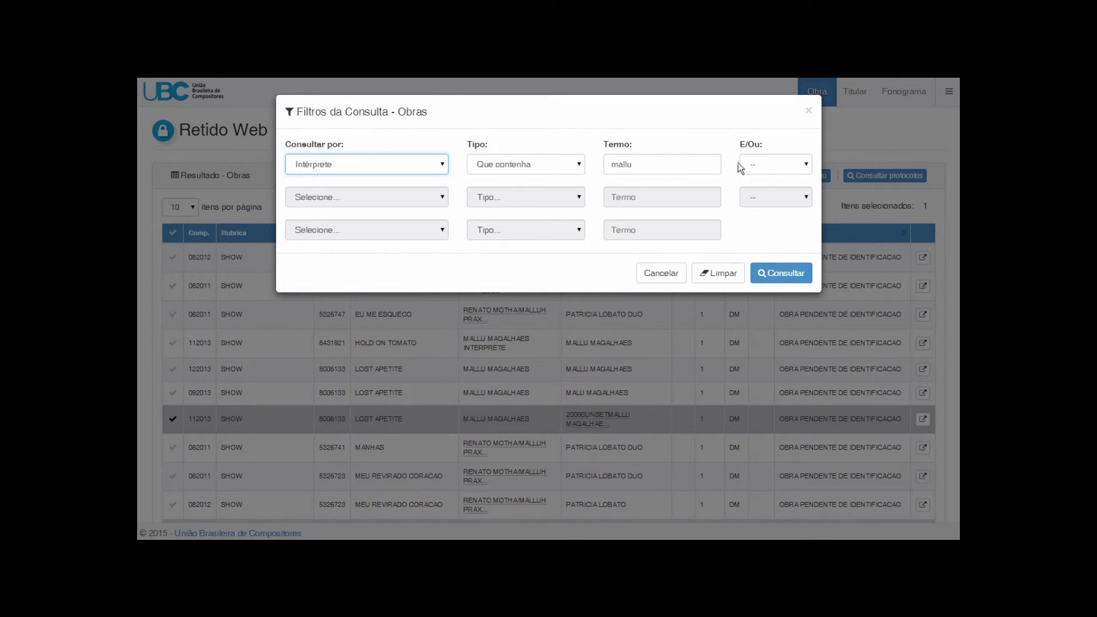
click(762, 164)
click(761, 192)
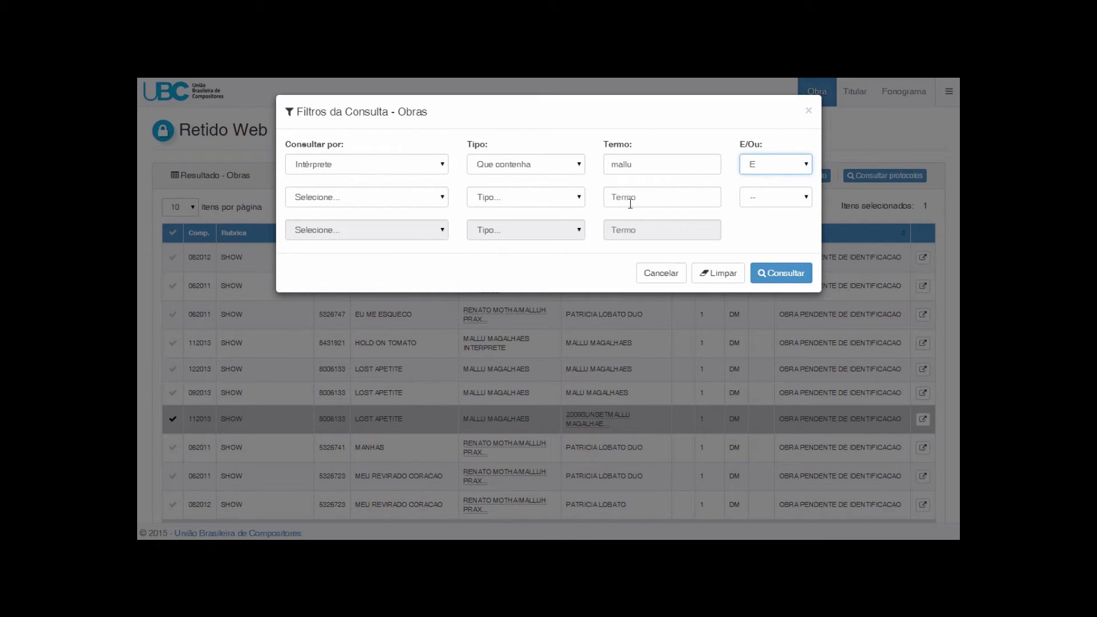
Set the second criterion to Rubrica, Começando com "tv", and run the works search.
click(385, 195)
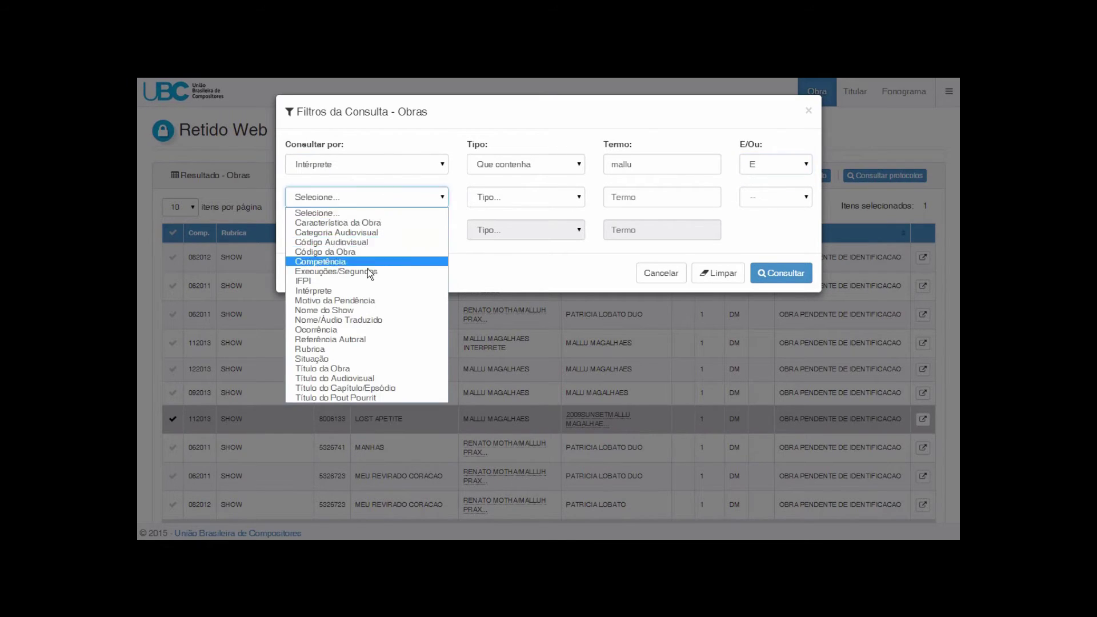
key(Escape)
click(331, 349)
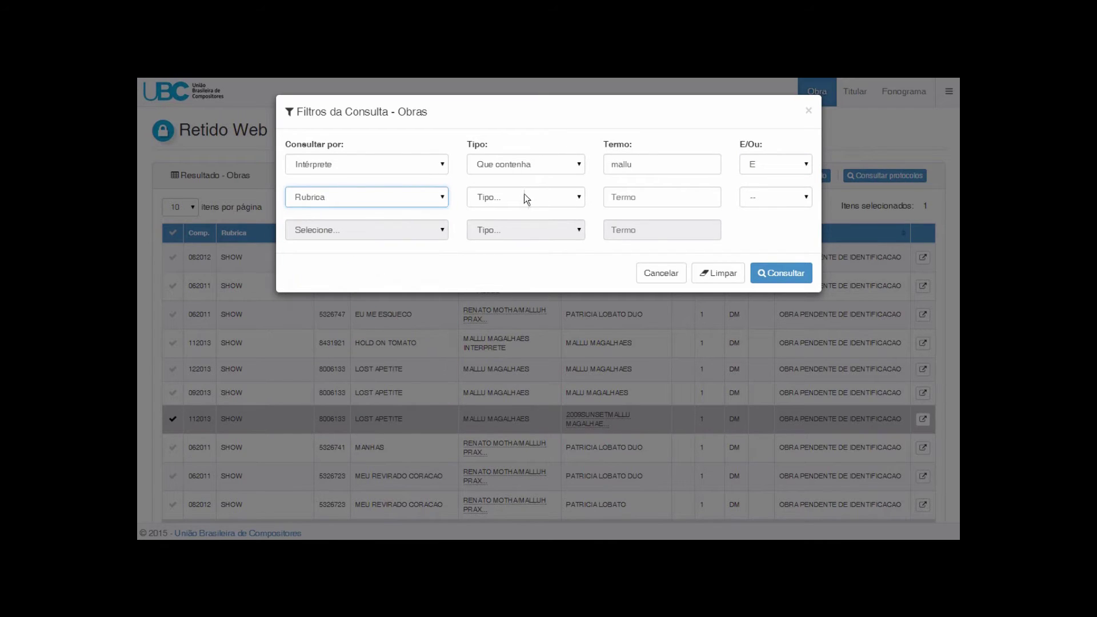
click(523, 194)
click(521, 230)
click(623, 198)
text(tv)
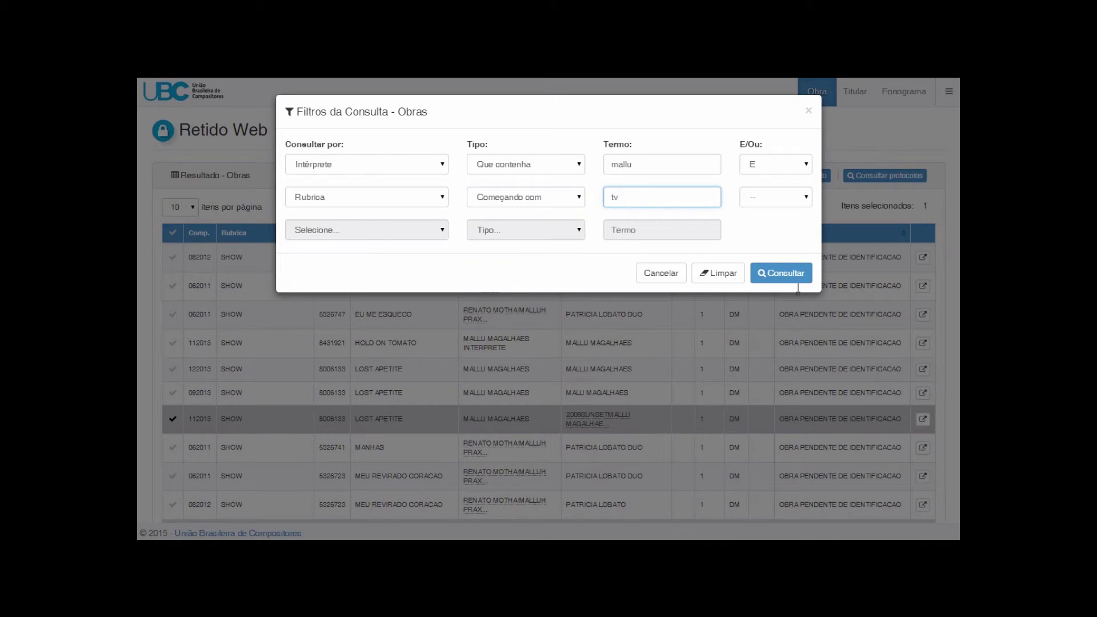
click(759, 273)
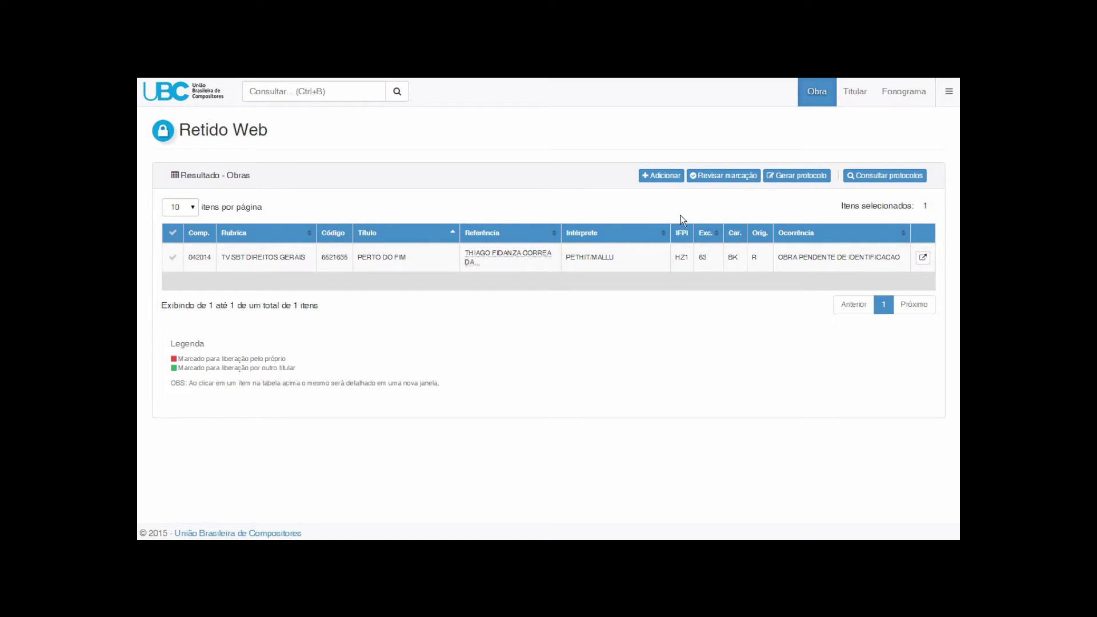
Add the selected LOST APETITE work to the items marked for release and review the marked items list.
click(664, 175)
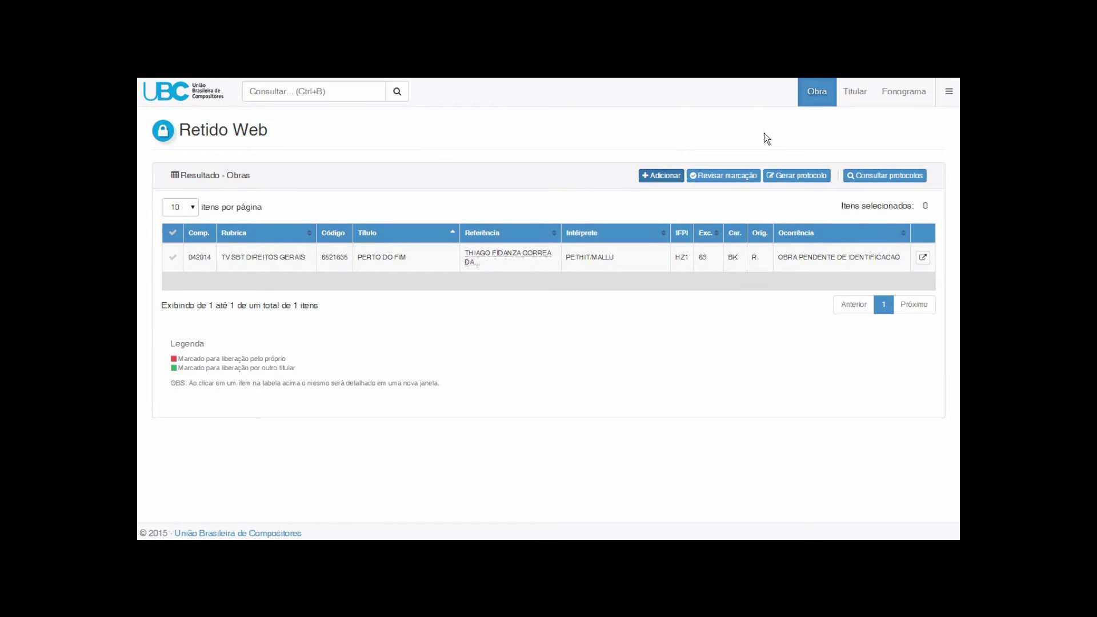
click(732, 175)
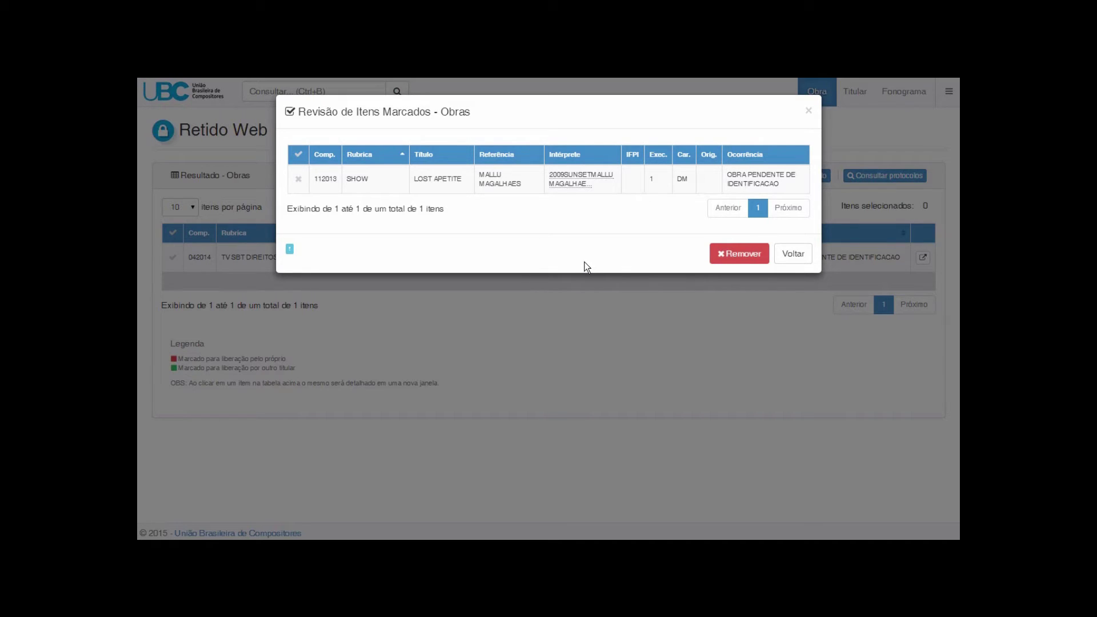
click(807, 112)
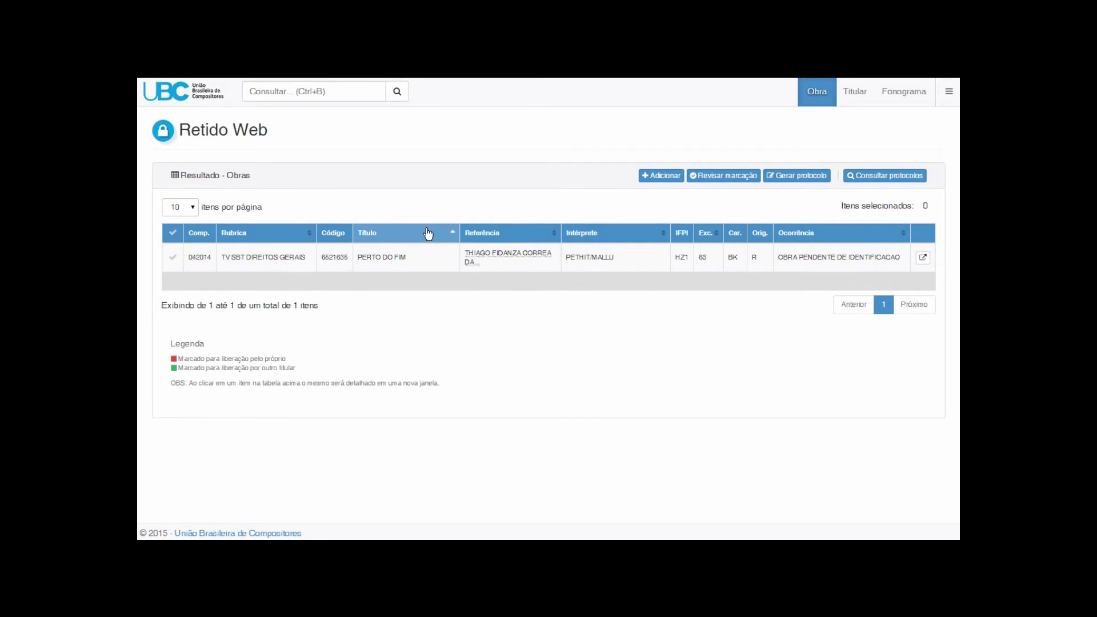
Search works again by Referência Autoral containing "mallu", without linking the second criterion.
click(298, 91)
click(351, 157)
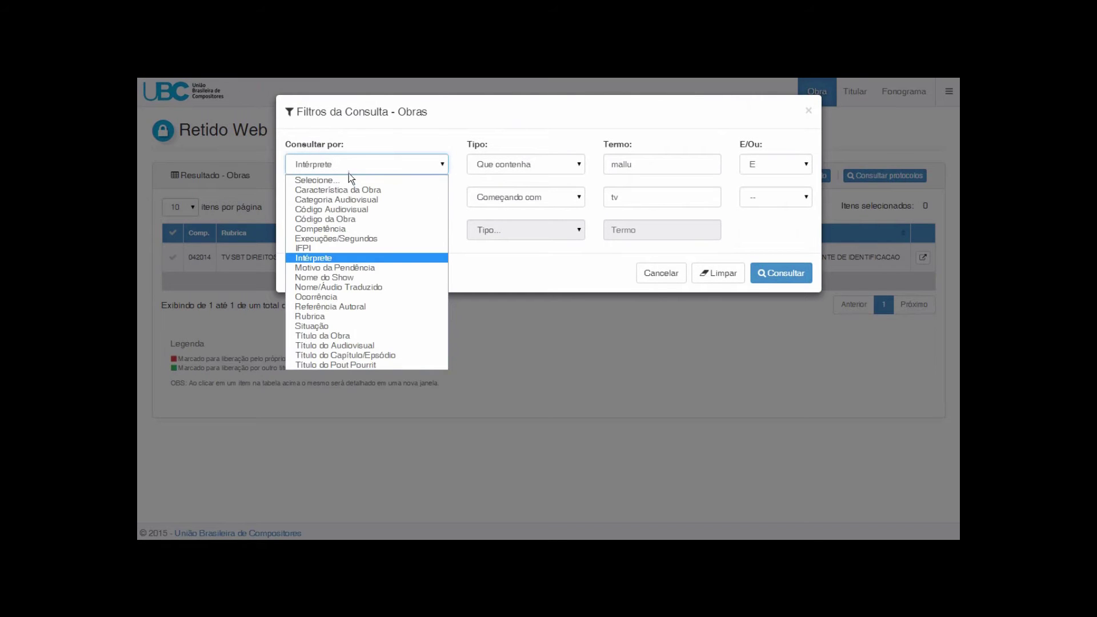
click(348, 305)
click(756, 167)
click(761, 186)
click(780, 272)
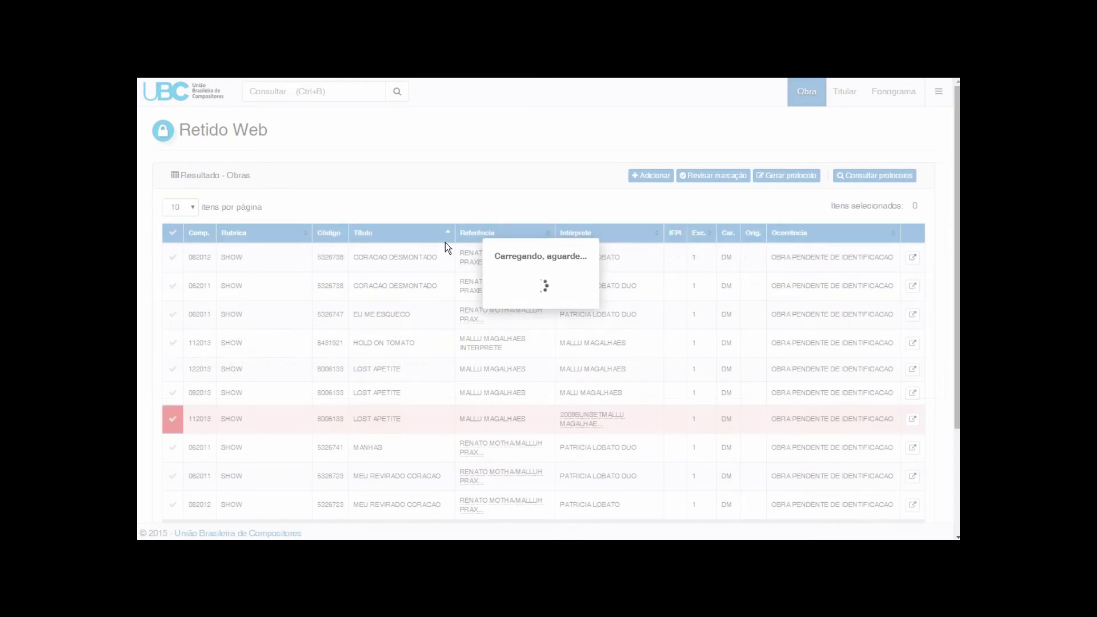
Select the HOLD ON TOMATO work and add it to the items marked for release.
scroll(428, 288, down, 1)
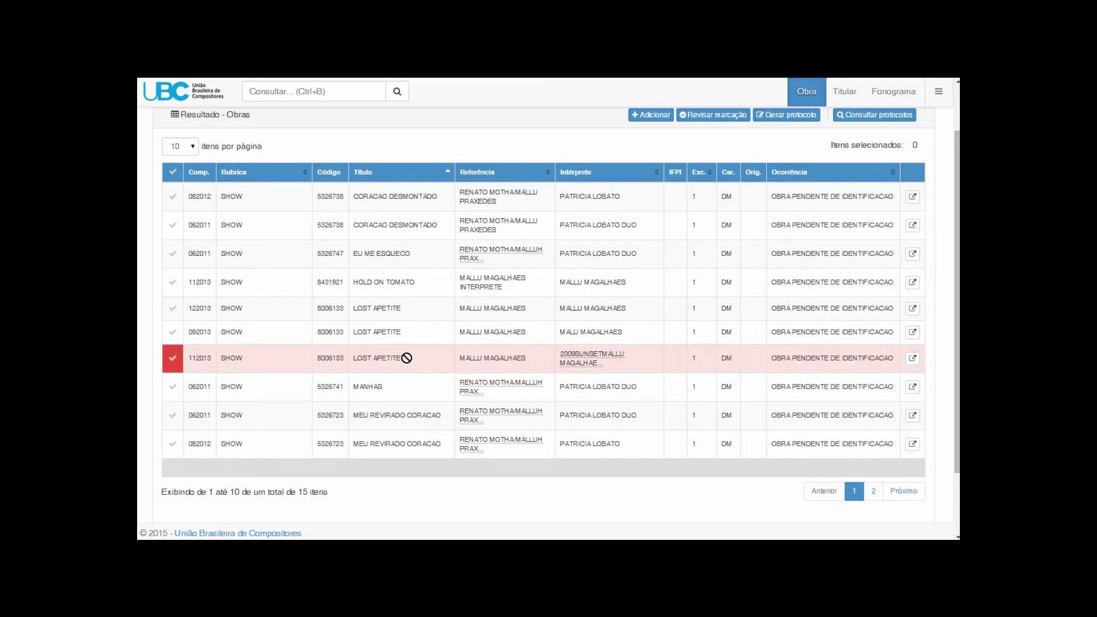
click(393, 289)
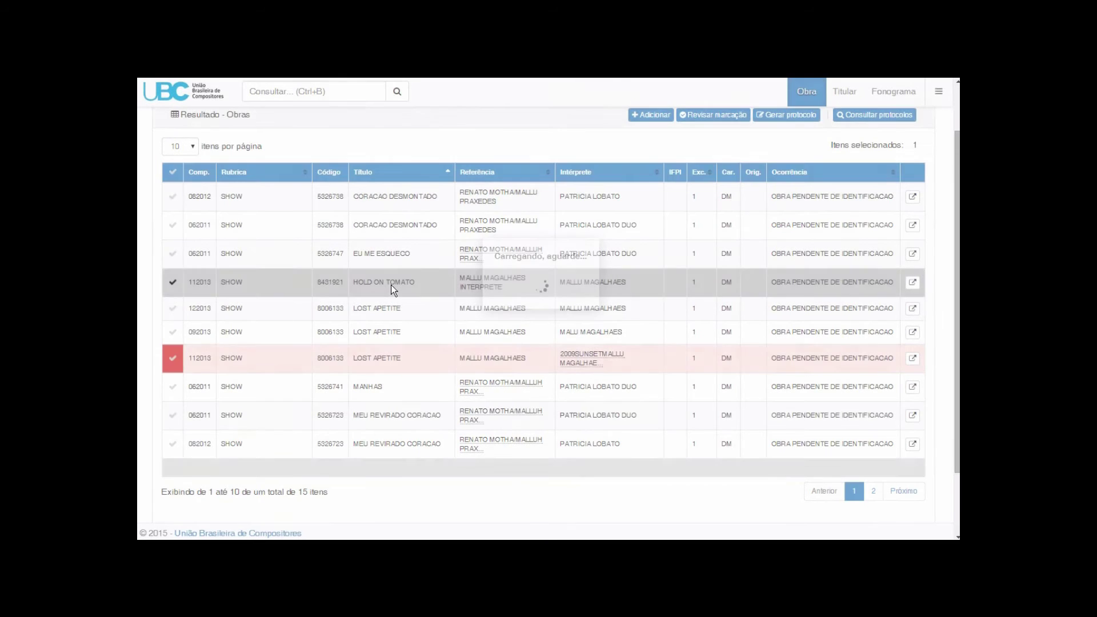
click(660, 117)
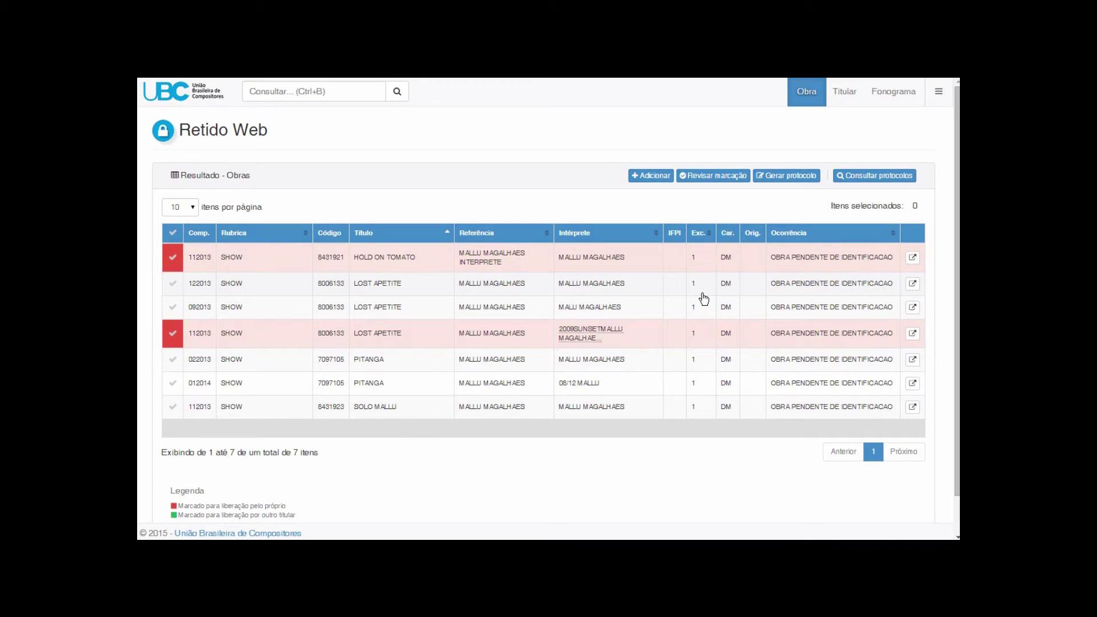
Start a protocol for the marked works with the observation "Por favor, liberar os créditos para as obras de autoria da Mallu Magalhães.".
click(770, 176)
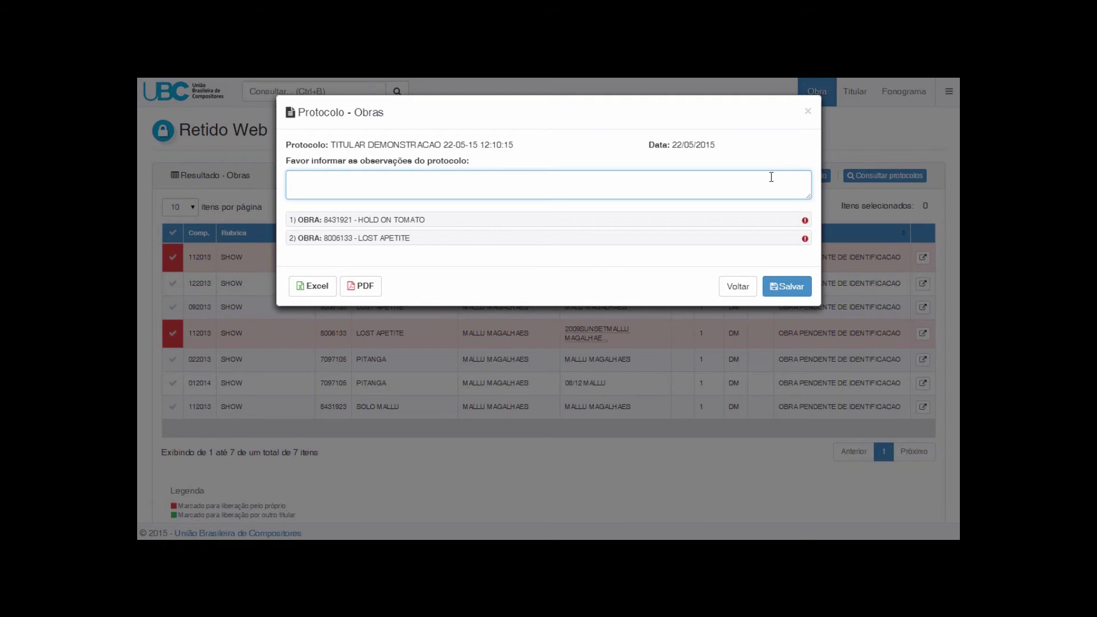
text(Por favor, liberar  os créditos para as obras de autoria da Mallu Magalhães.)
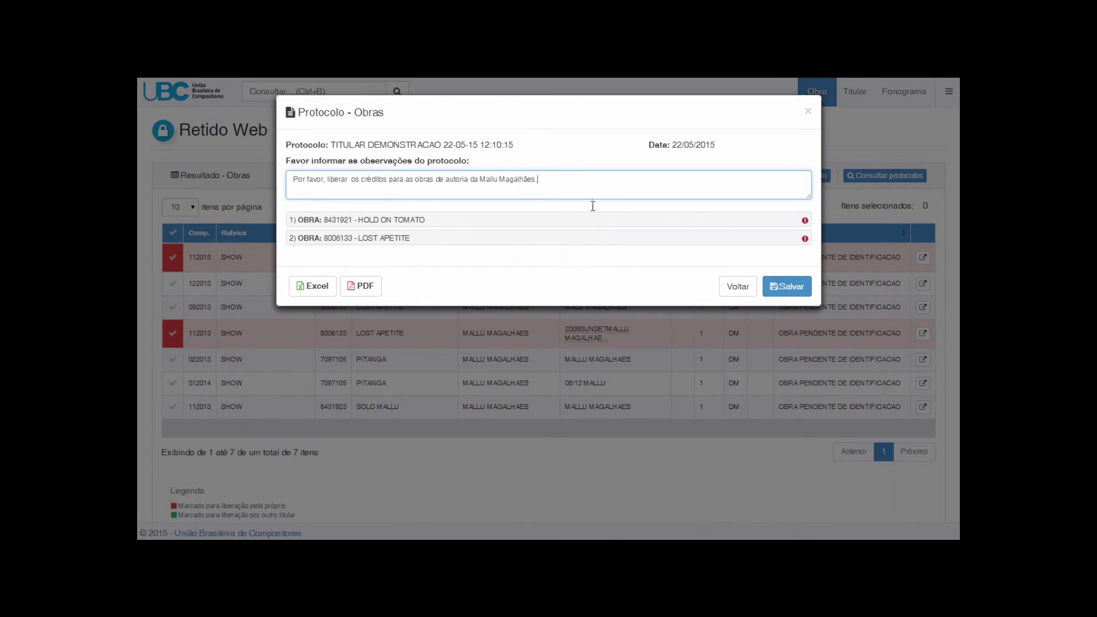
Apply to HOLD ON TOMATO the observation "A obra HOLD ON TOMATO já está registrada na base de dados da UBC sob o código xyz.".
click(597, 223)
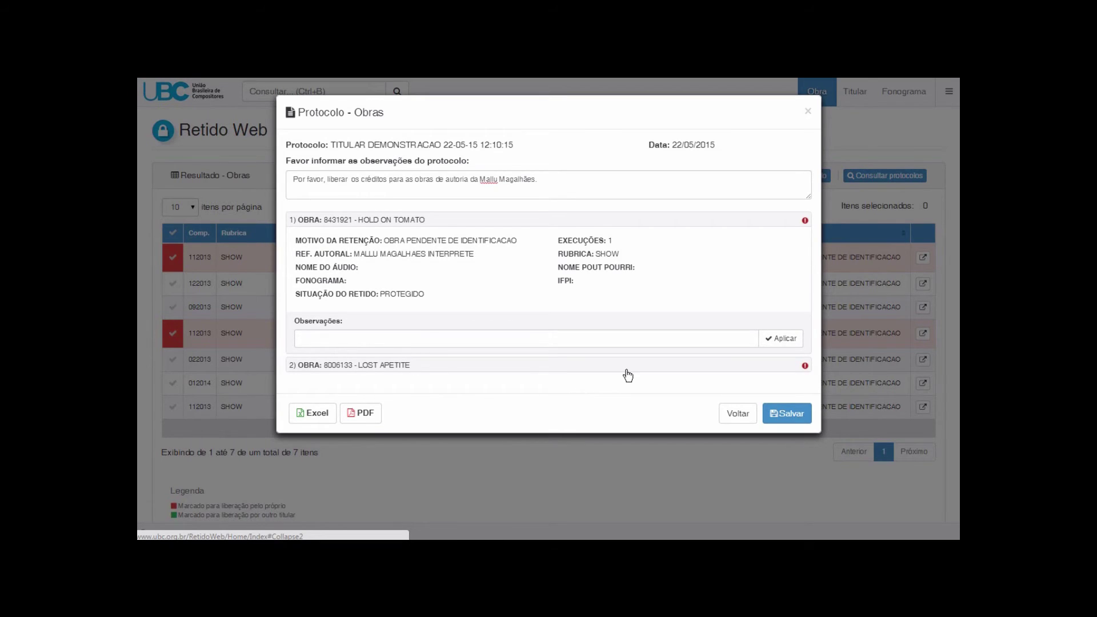
click(328, 337)
text(A obra HOLD ON TOMATO já está registrada na base de dados da UBC sob o código xyz.)
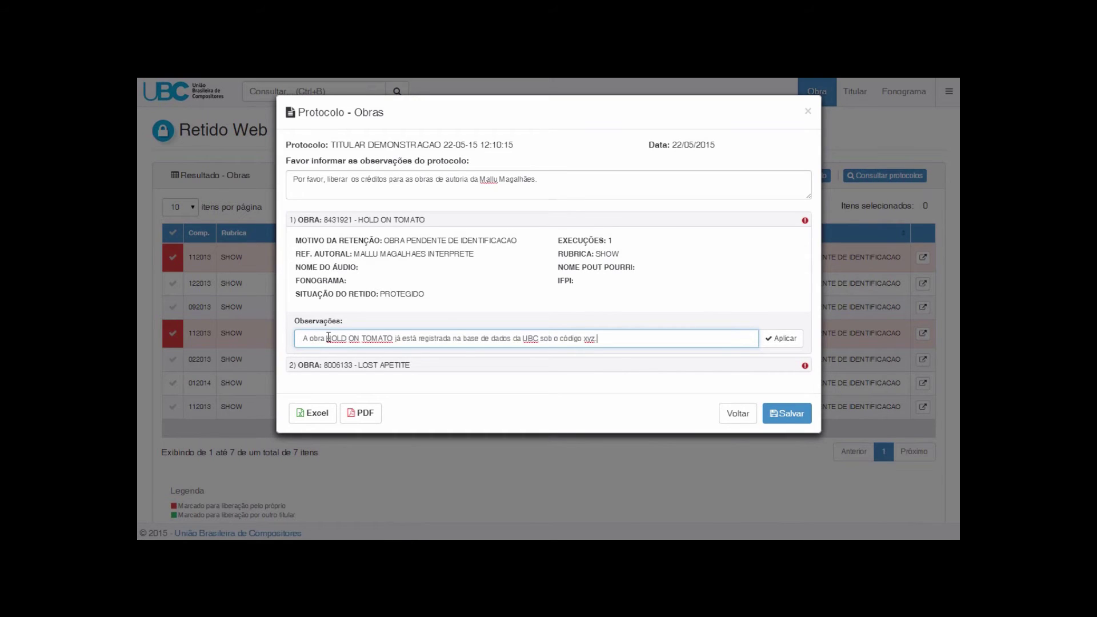
click(776, 340)
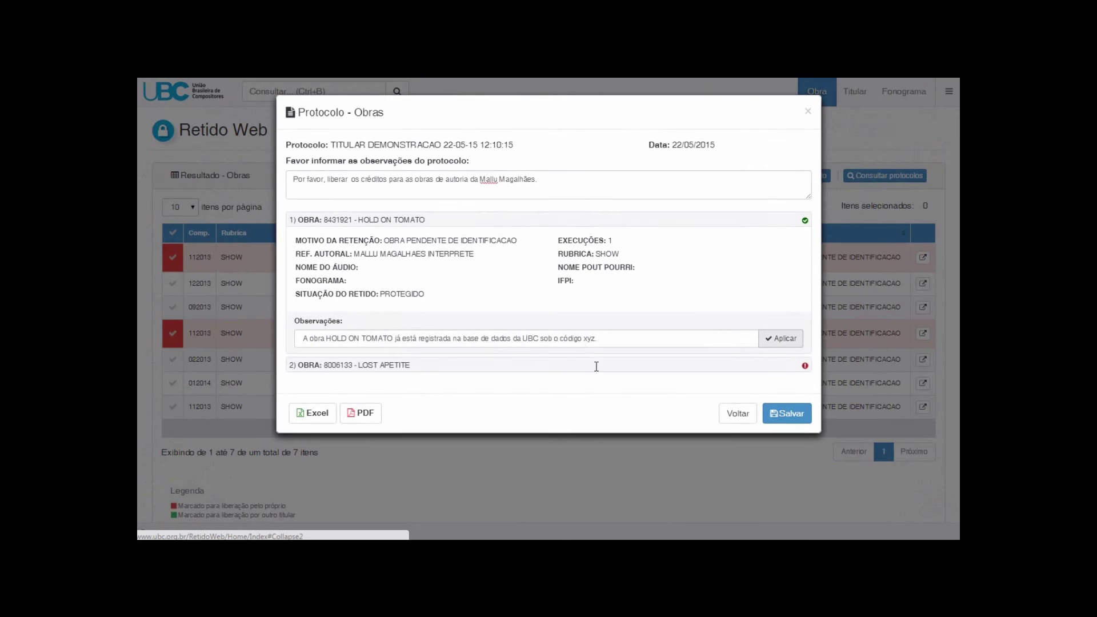
Apply observation "A declaração de repertório para a obra LOST APETITE foi enviada hoje (22/05) para a filial de São Paulo para cadastro." to LOST APETITE and save.
click(595, 365)
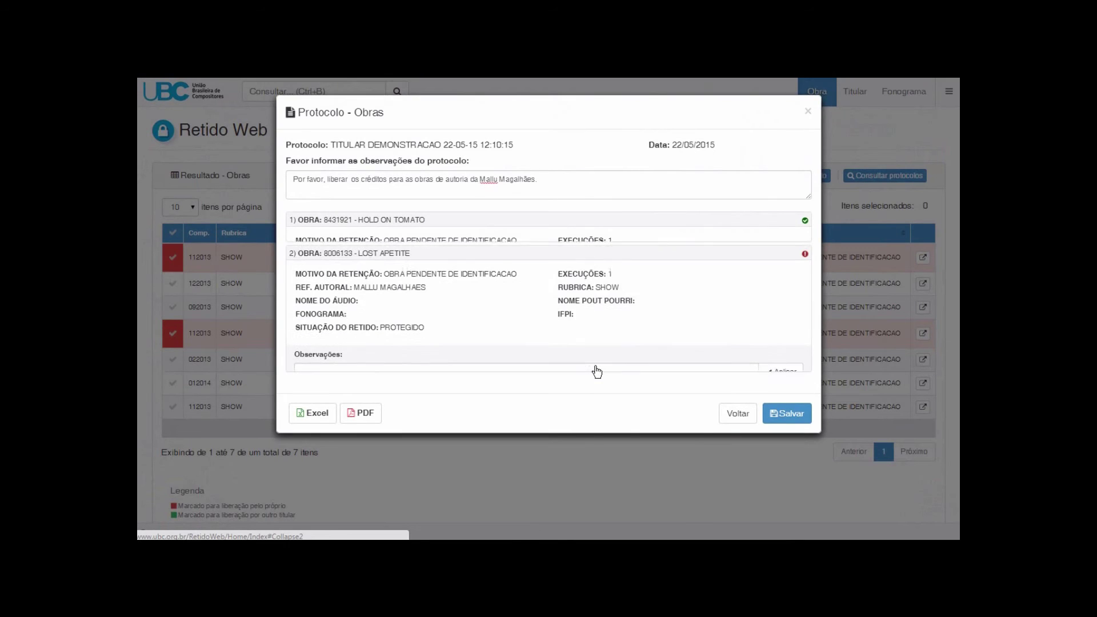
click(597, 359)
text(A declaração de repertório para a obra LOST APETITE foi enviada hoje (22/05) para a filial de São Paulo para cadastro.)
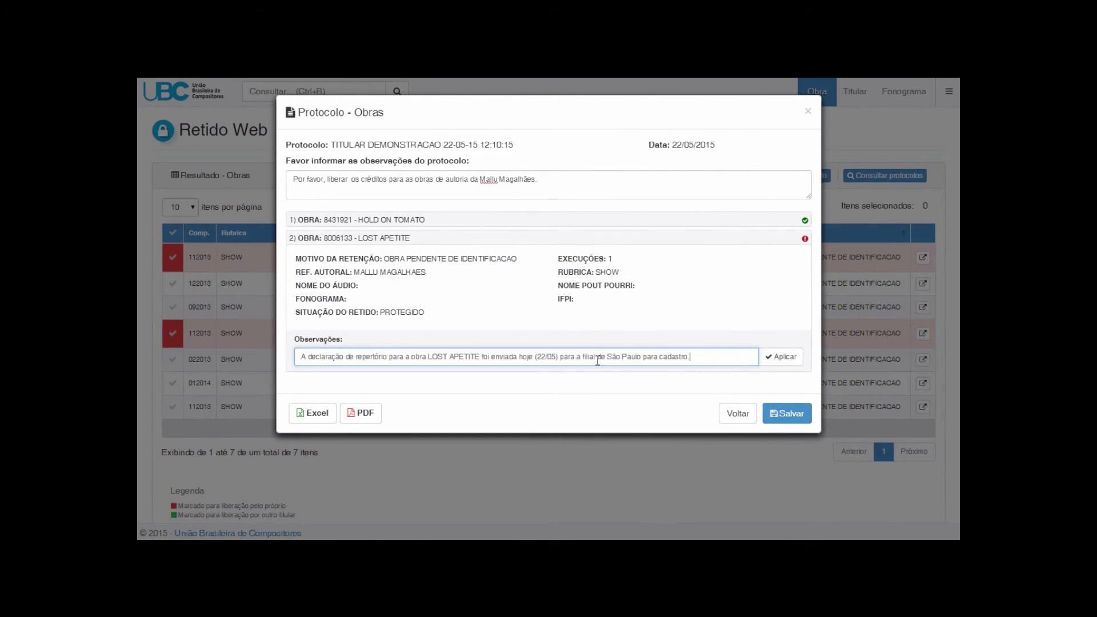
click(769, 359)
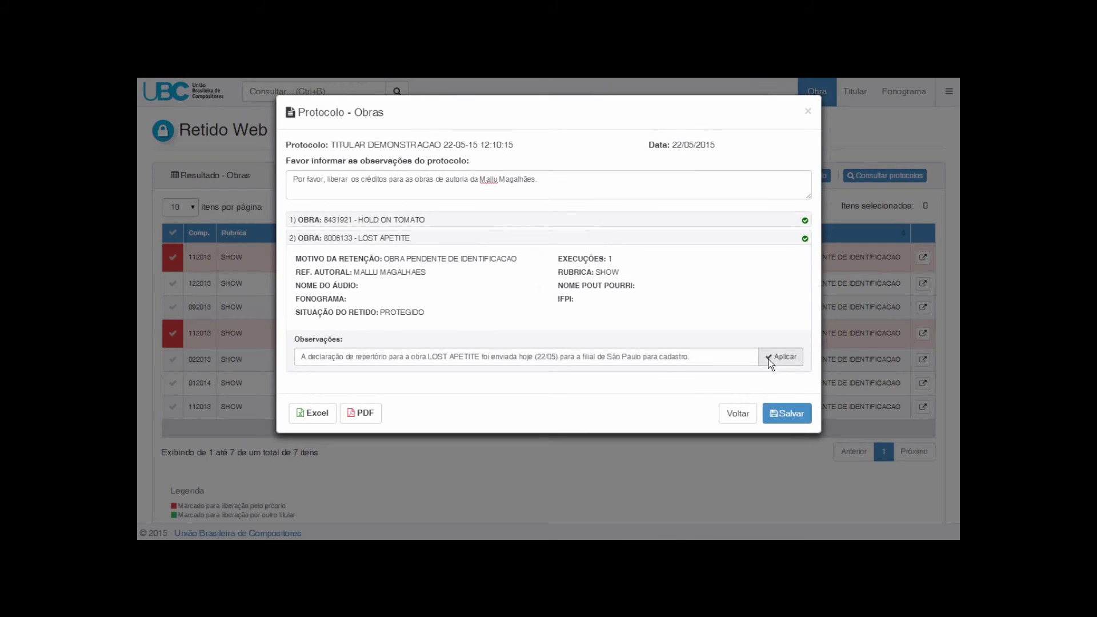
click(791, 414)
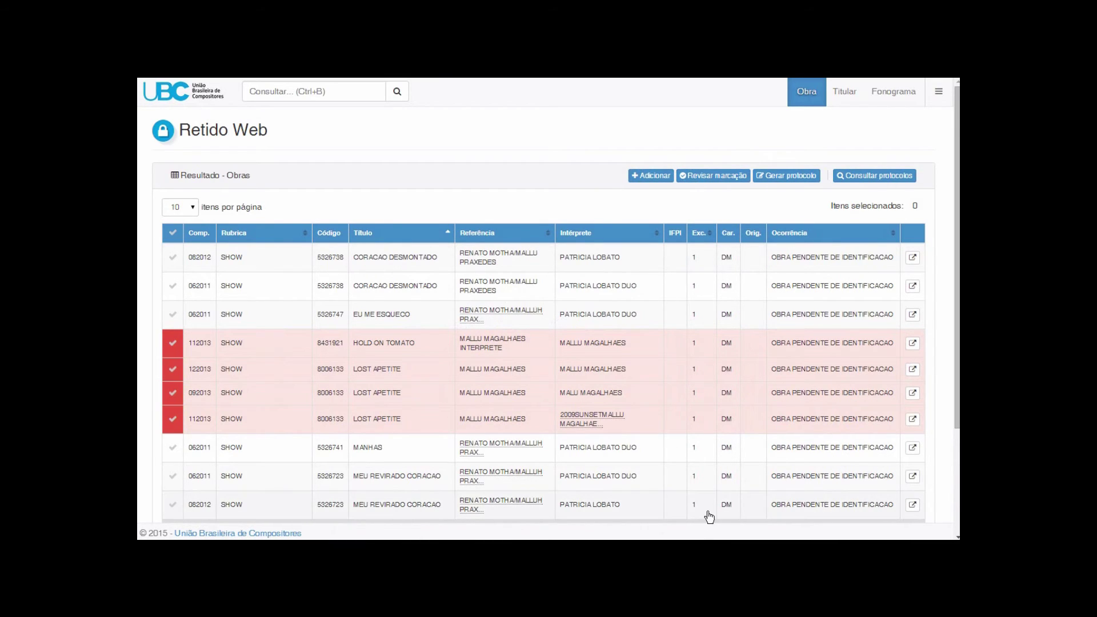
Consult protocols with Situação TODOS, view the details of the AUTORAL protocol included on 22/05/2015 and close them.
click(858, 180)
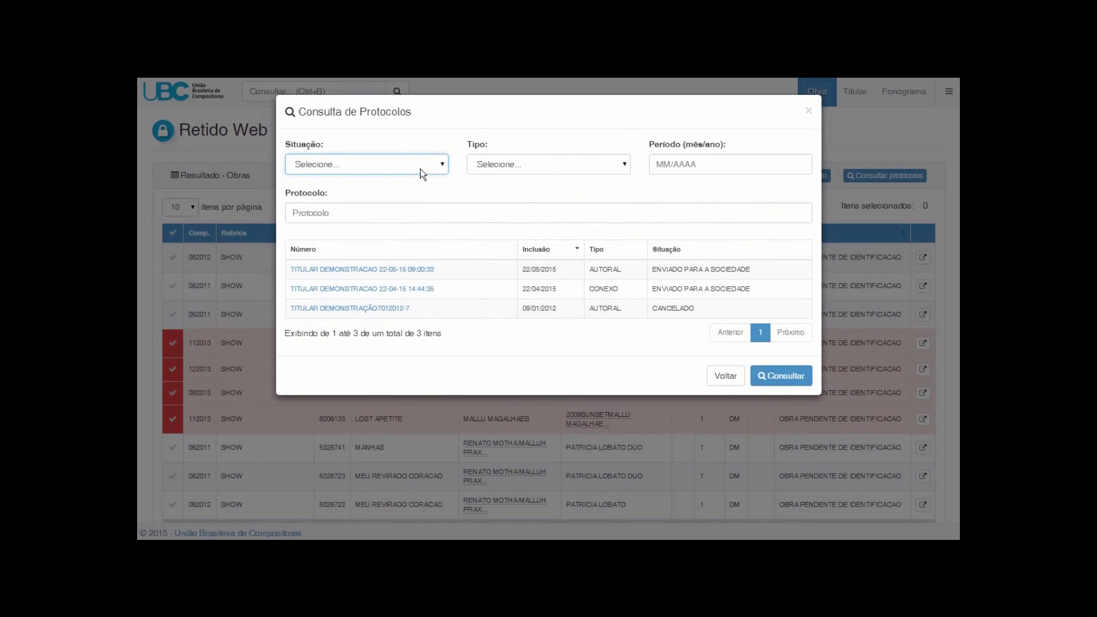
click(420, 167)
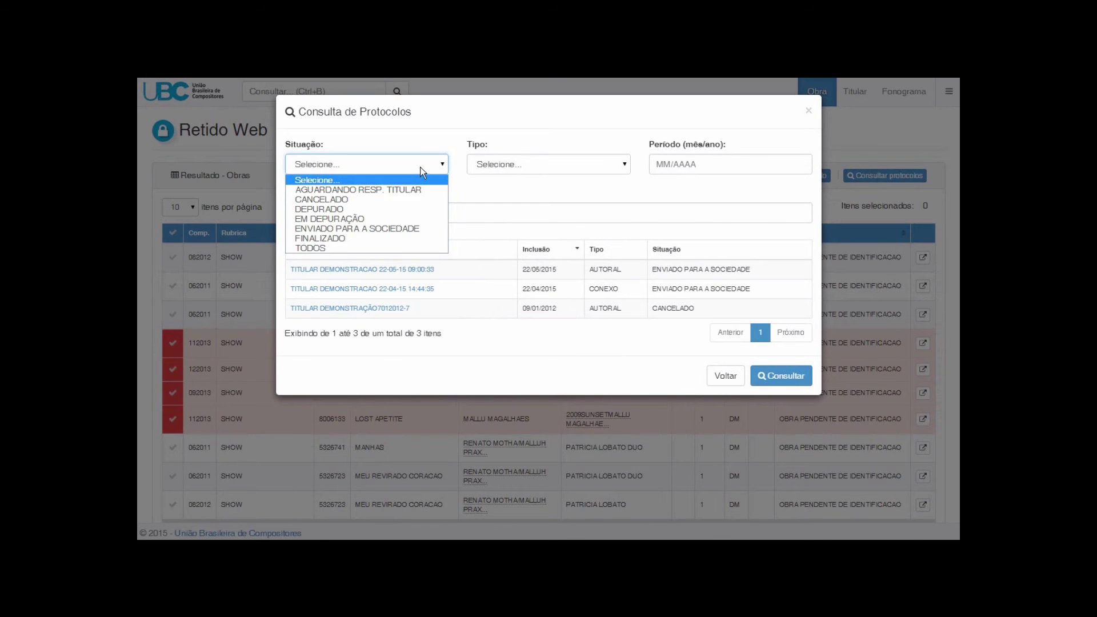
click(365, 249)
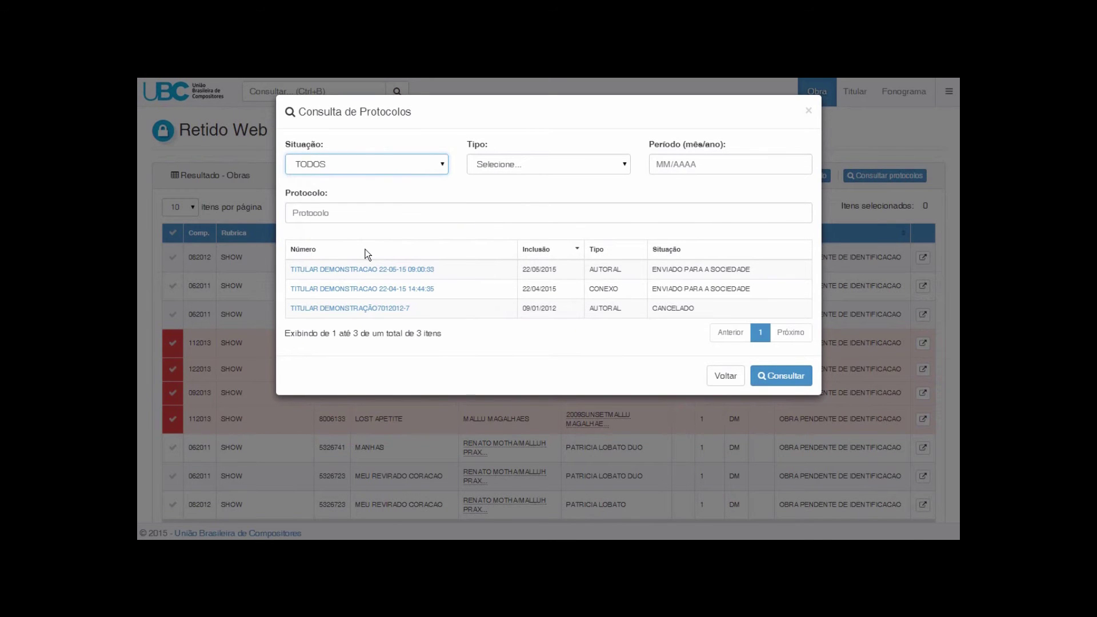
click(788, 375)
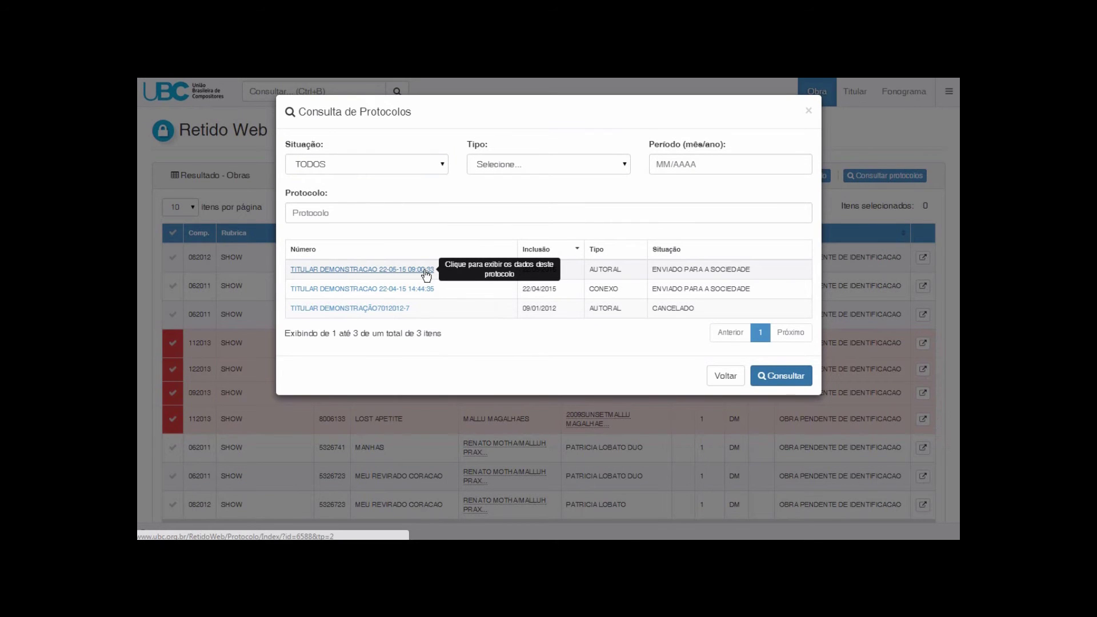
click(426, 271)
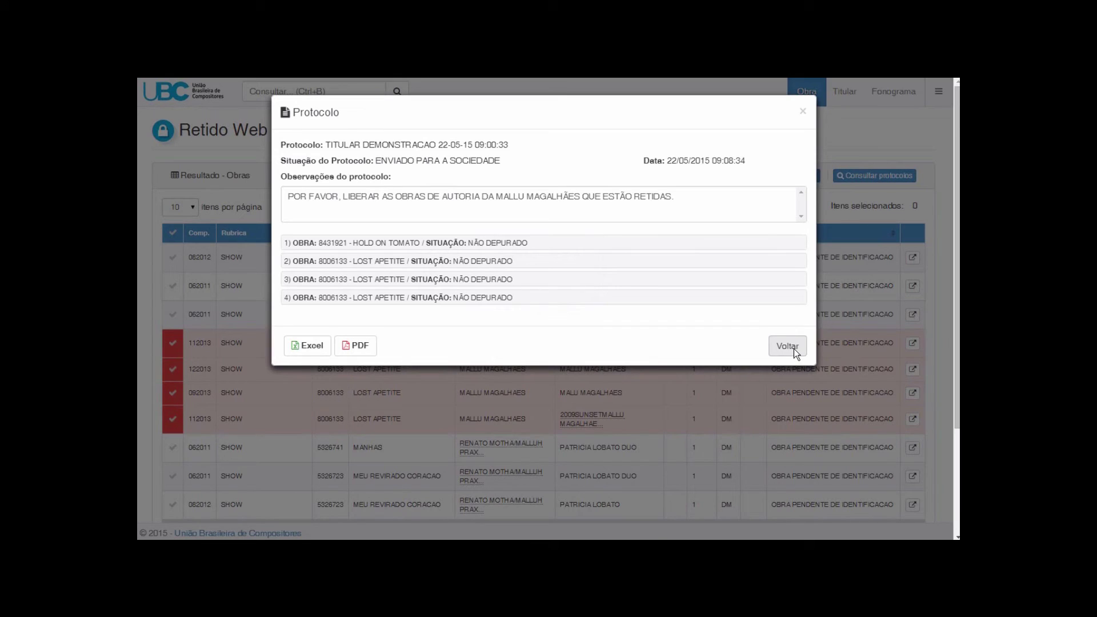
click(802, 113)
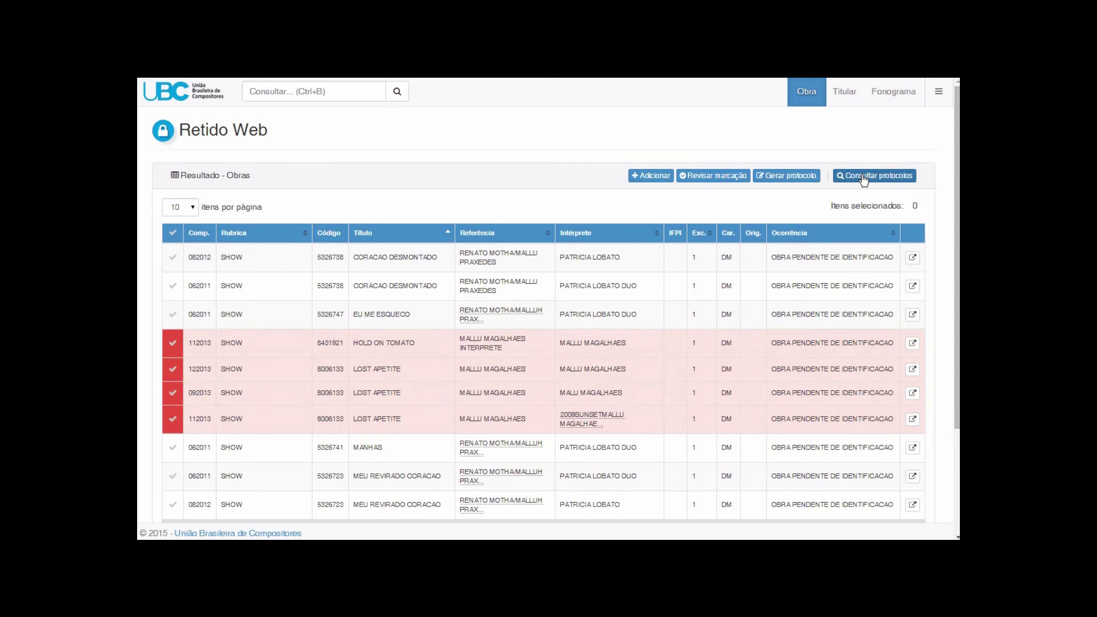
Reopen the protocol consultation, check the Situação of the protocol included on 22/05/2015 and close the list.
click(861, 180)
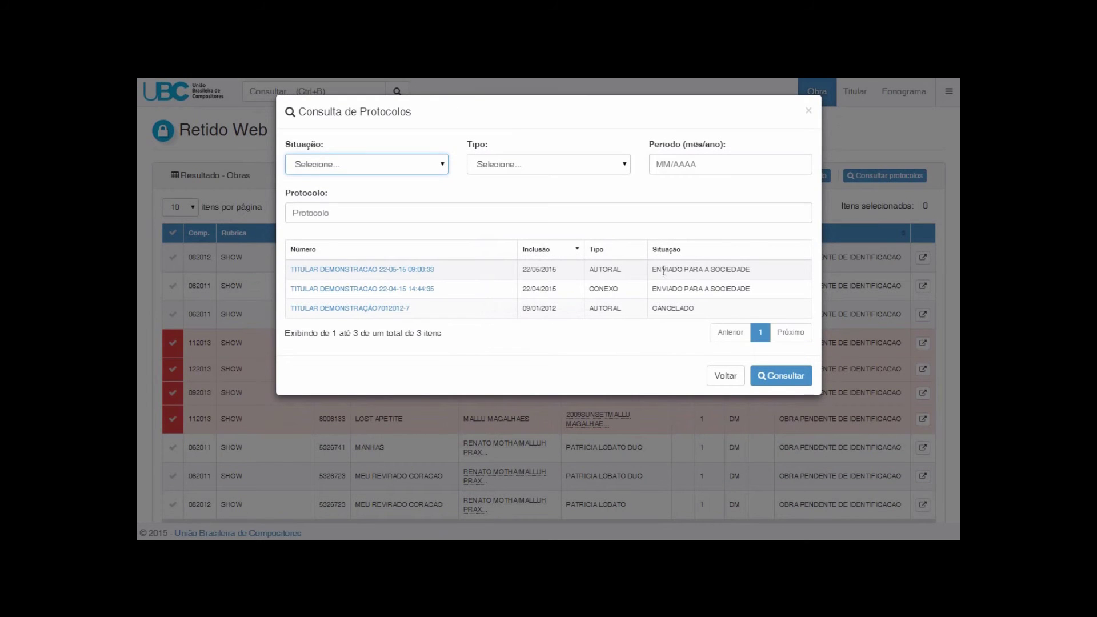
drag(652, 271, 761, 270)
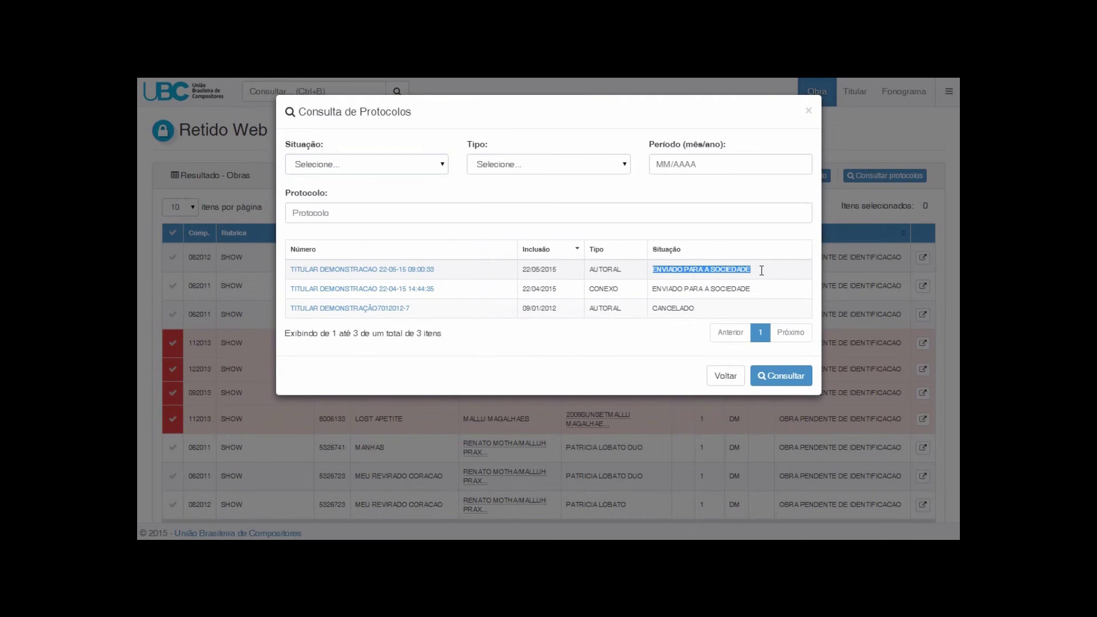
click(808, 111)
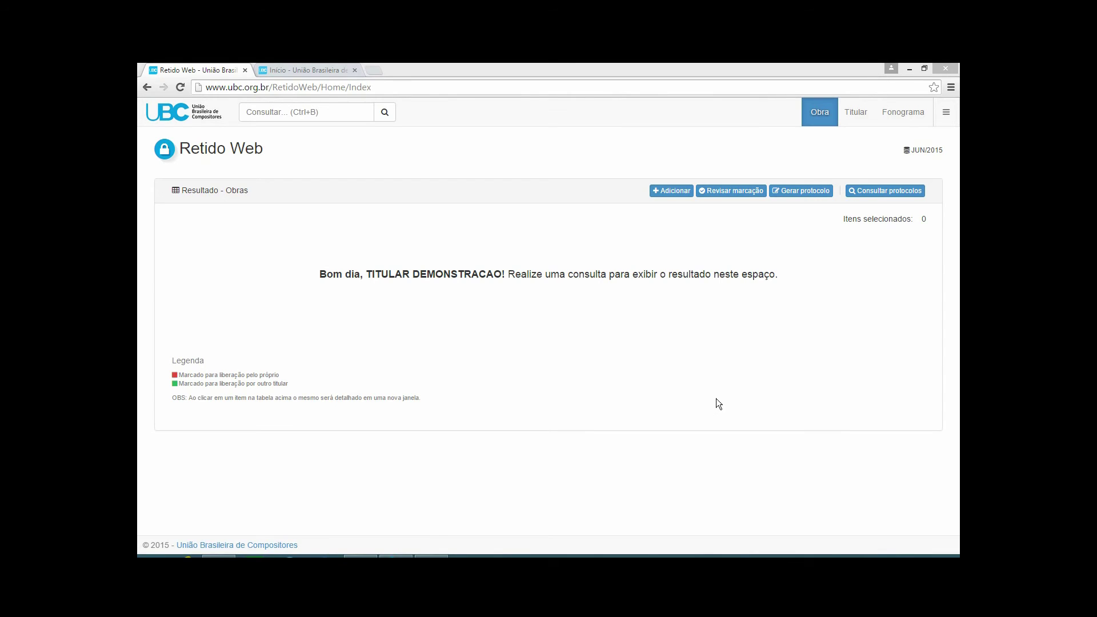
Search the retained phonograms by Intérprete with the type "Que contenha" and the term "ROBERTA CAMPOS".
click(914, 121)
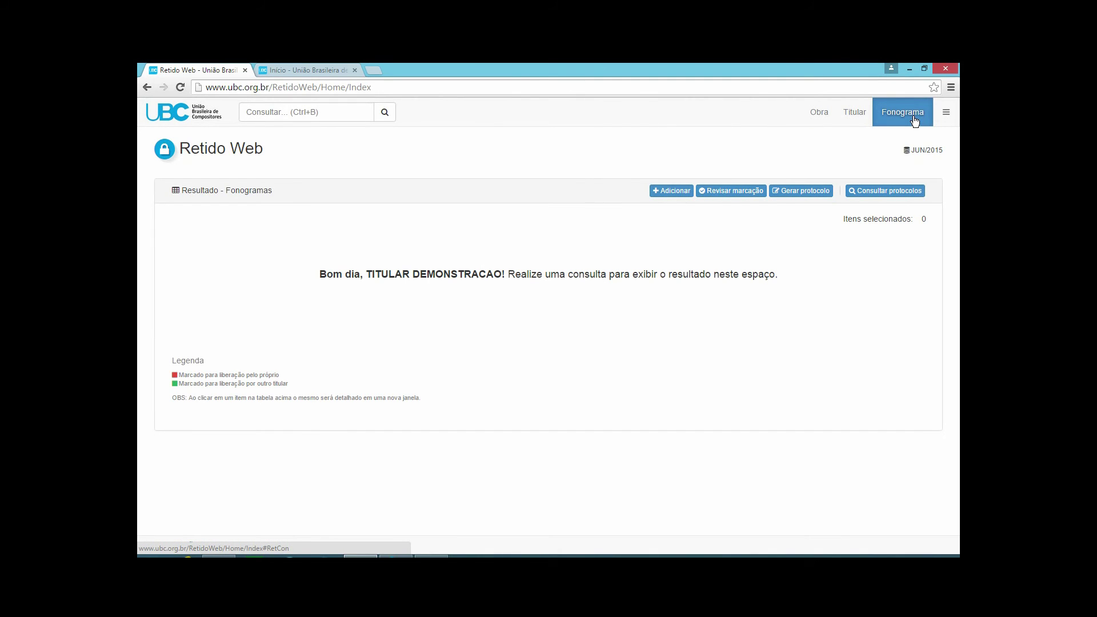
click(361, 112)
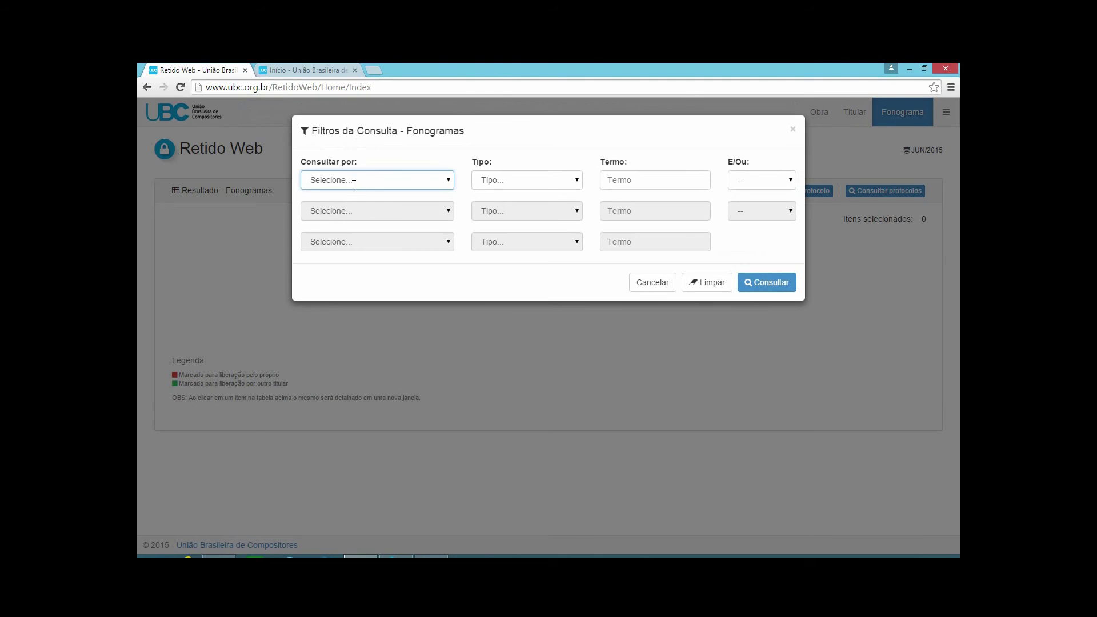
click(354, 180)
click(364, 294)
click(546, 181)
click(539, 227)
click(668, 180)
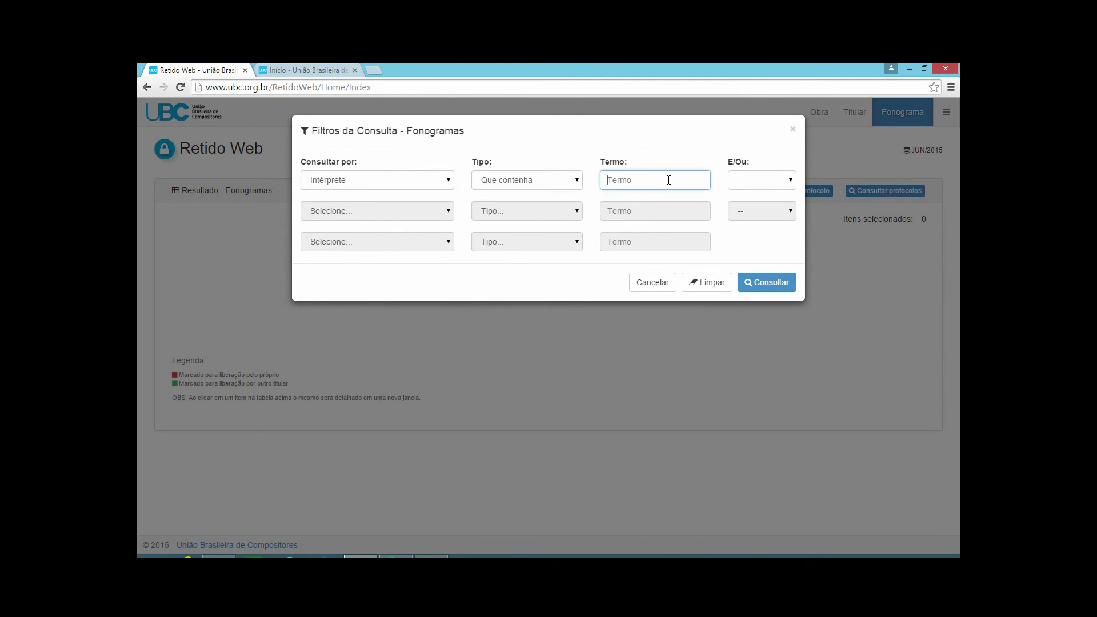
text(ROBERTA cam)
key(Down)
key(Return)
click(769, 279)
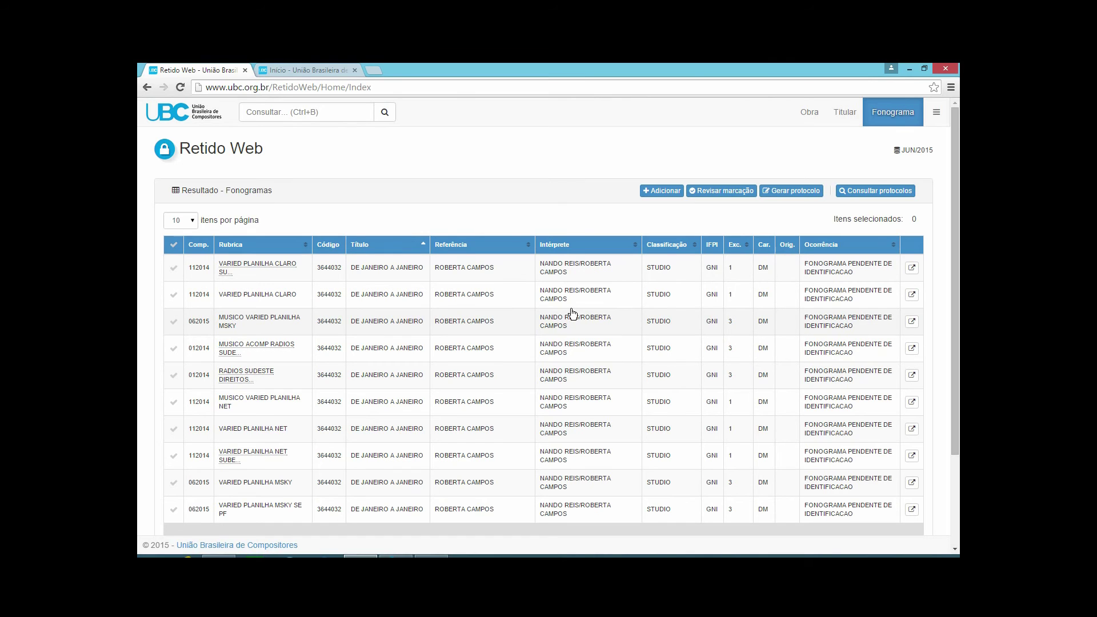
Add the first DE JANEIRO A JANEIRO phonogram to the marked items and start a protocol for it.
scroll(571, 313, down, 3)
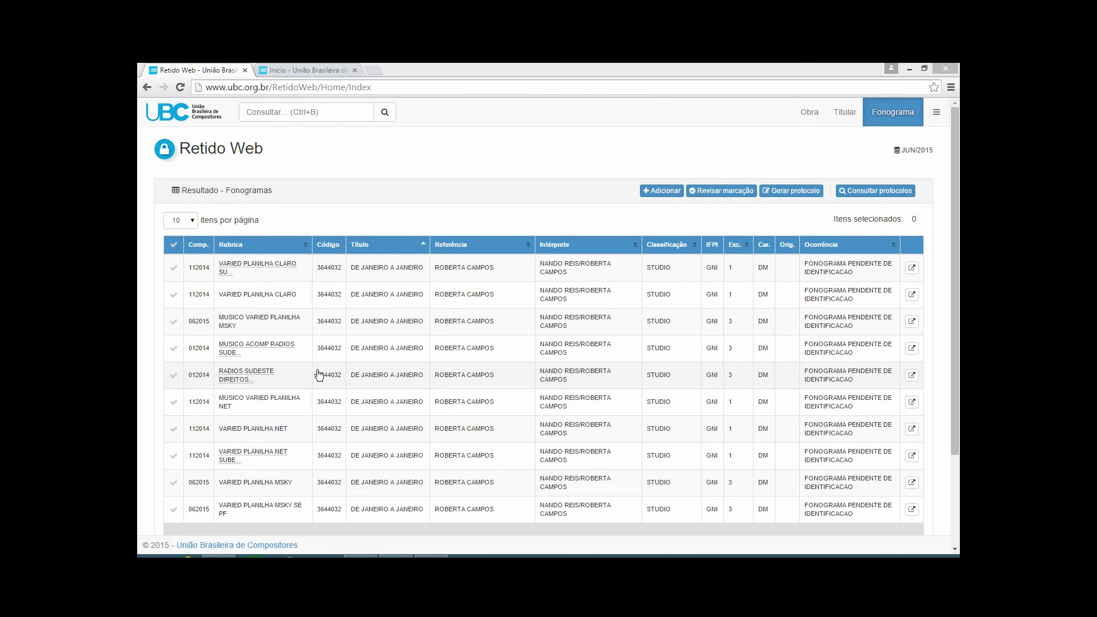
click(334, 269)
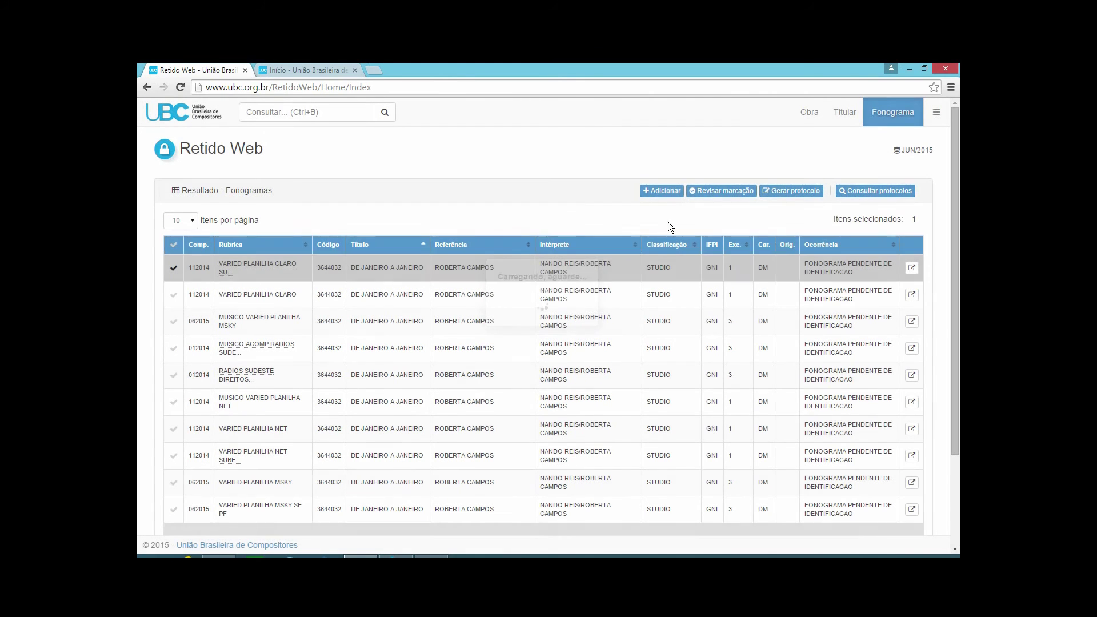
click(661, 191)
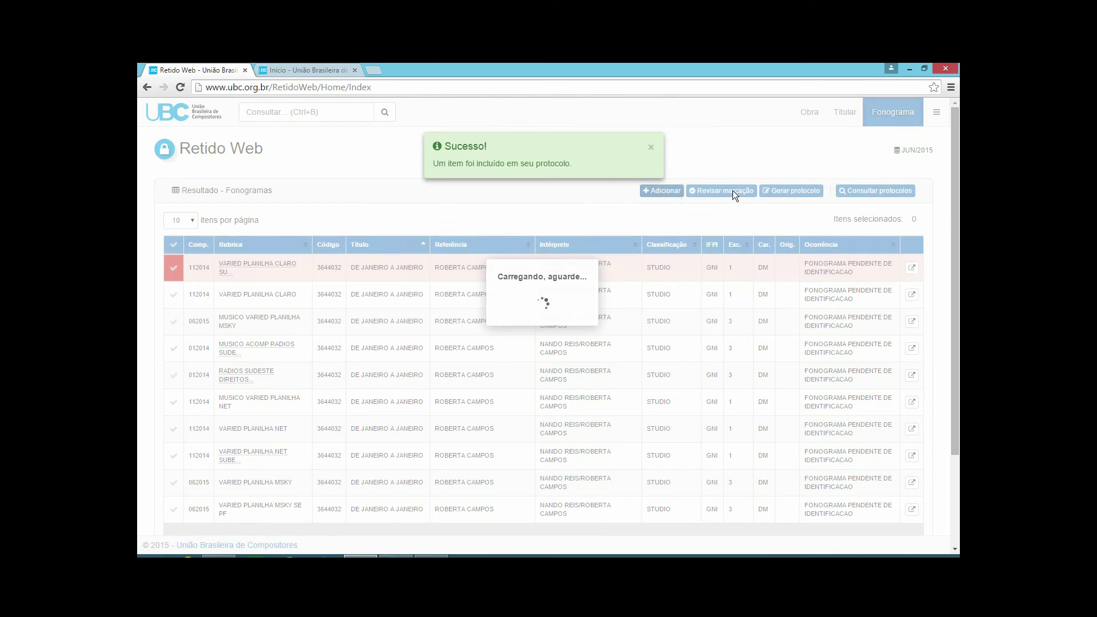
click(788, 194)
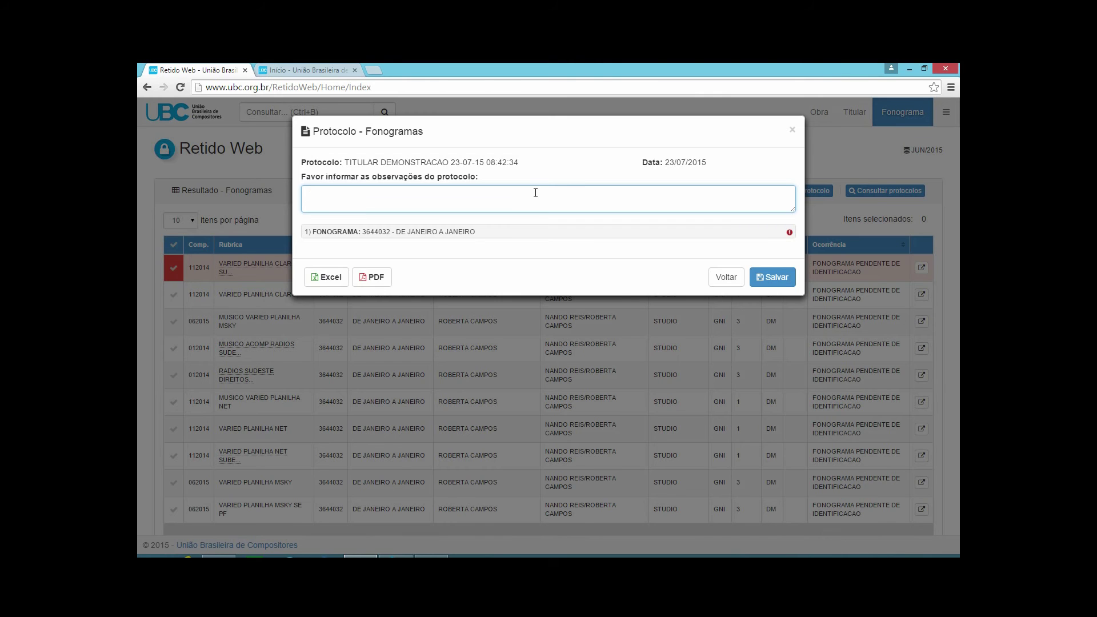
Switch to Consulta Web and search phonograms whose title contains "DE JANEIRO A JANEIRO" and whose holder contains "NANDO REIS".
click(309, 68)
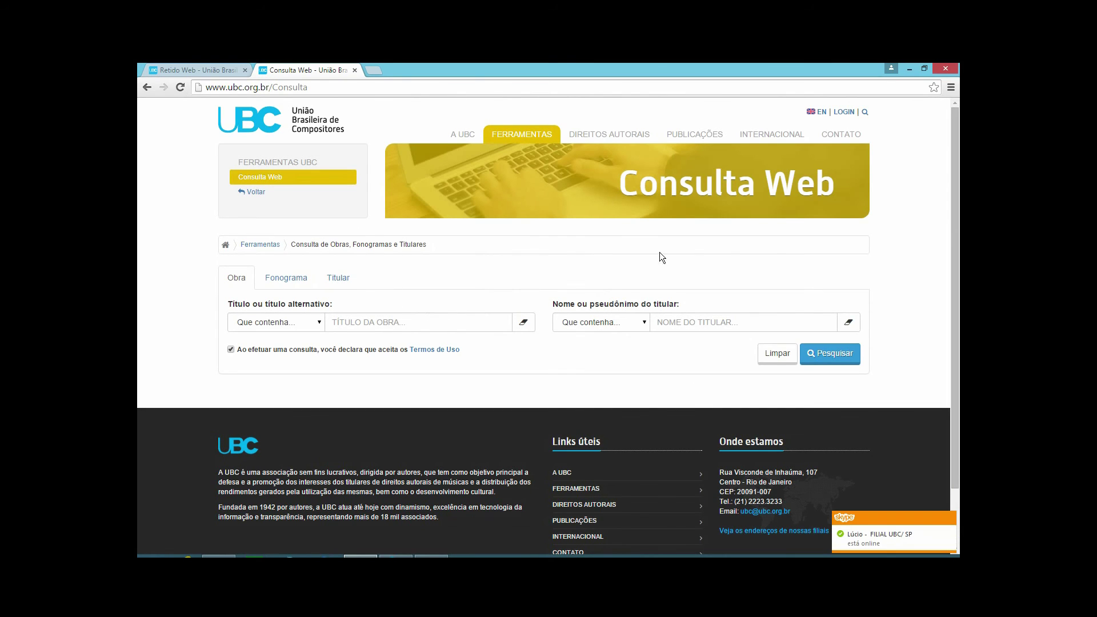
click(289, 280)
click(355, 320)
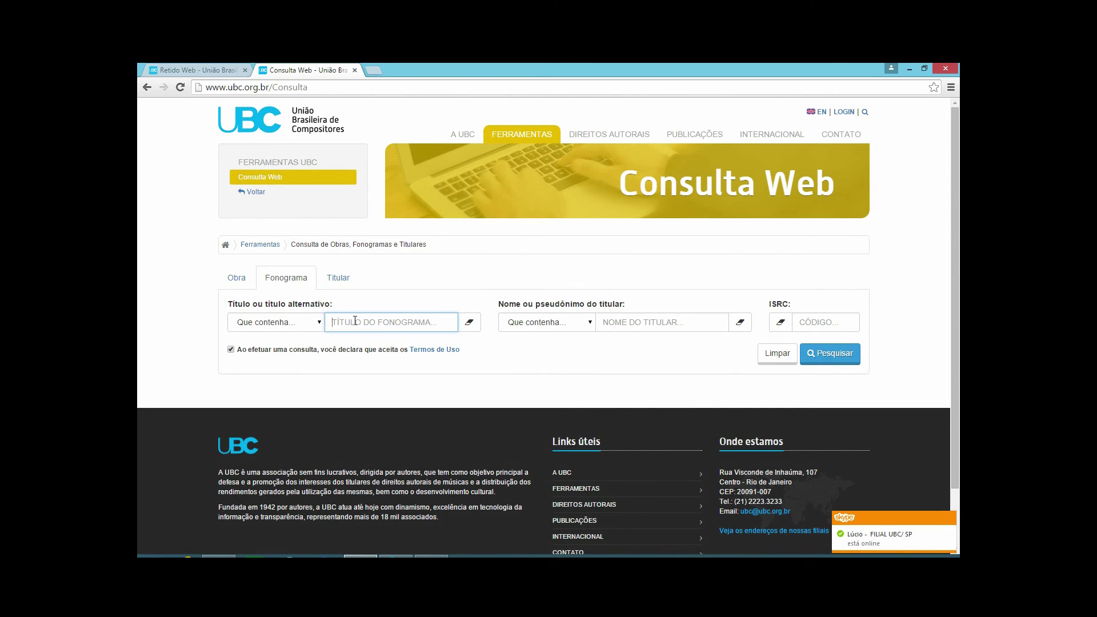
text(DE JANEIRO A JANEIRO)
click(588, 324)
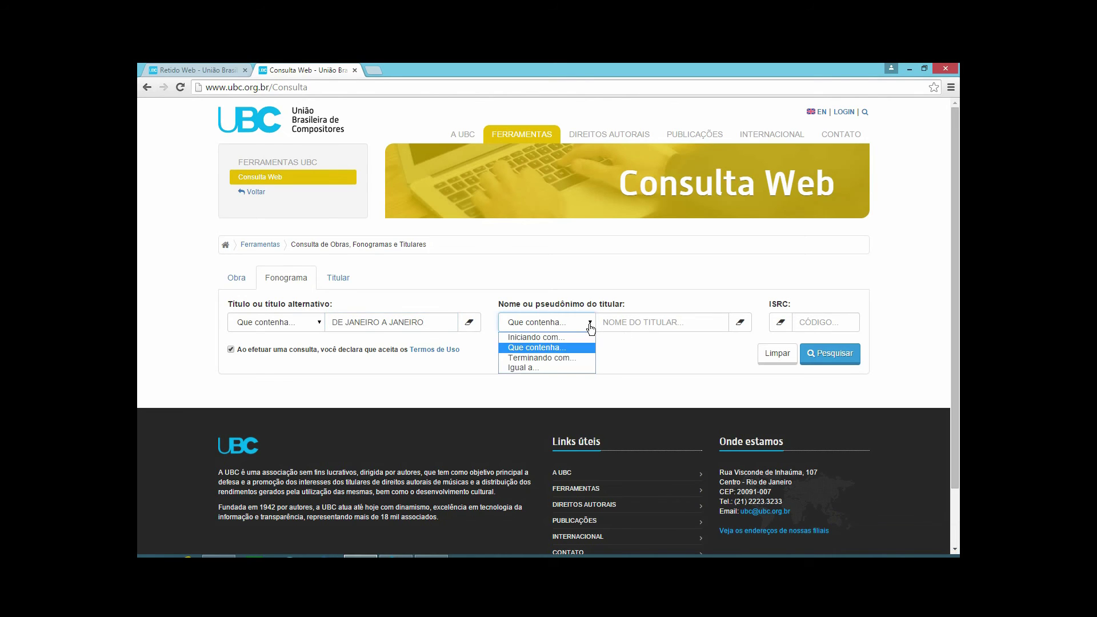
click(573, 347)
click(622, 331)
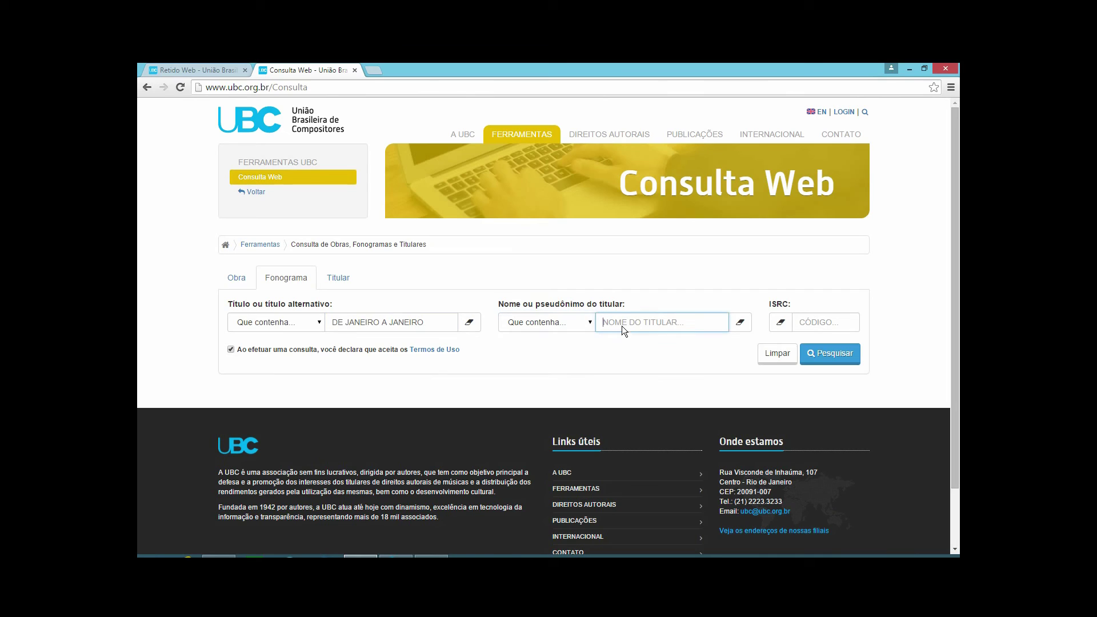
text(NANDO REIS)
click(828, 356)
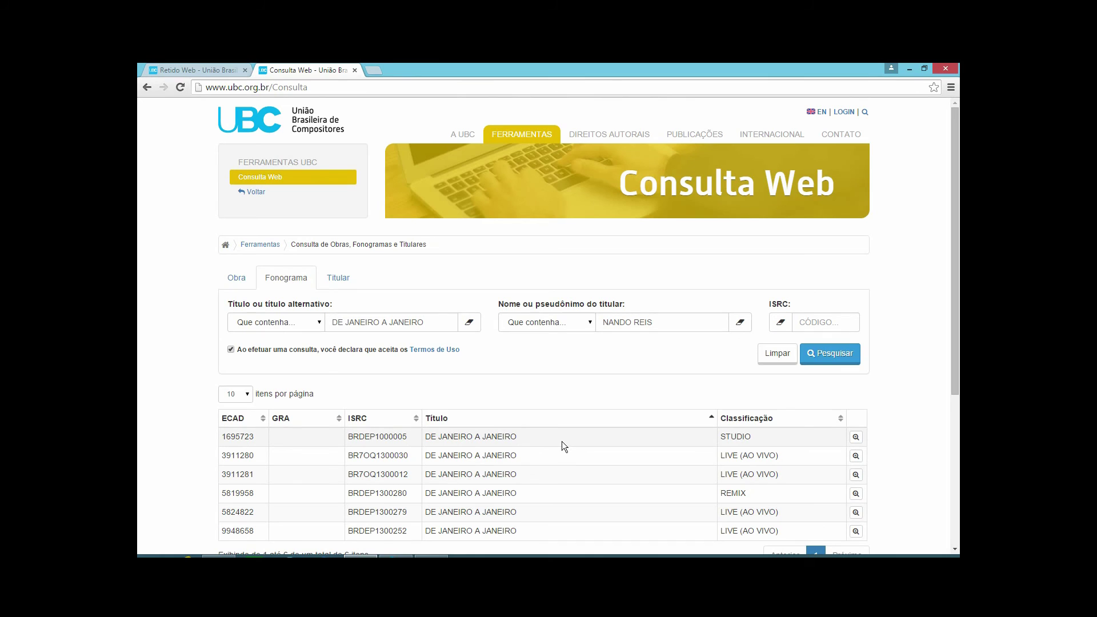
scroll(562, 445, down, 2)
scroll(563, 446, up, 1)
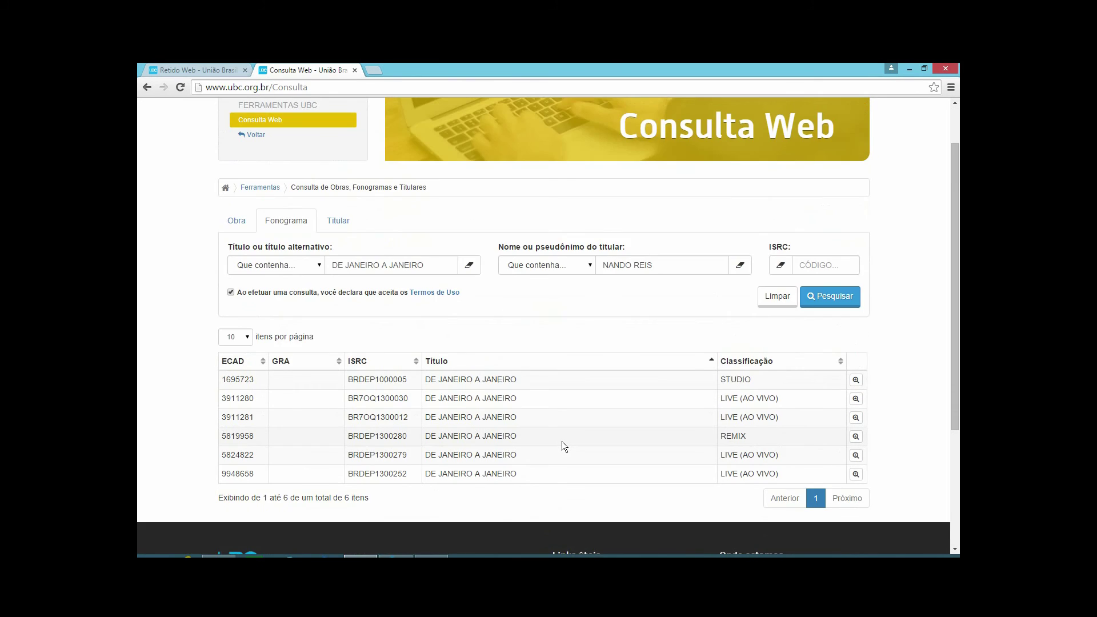
scroll(561, 441, up, 1)
scroll(561, 441, down, 1)
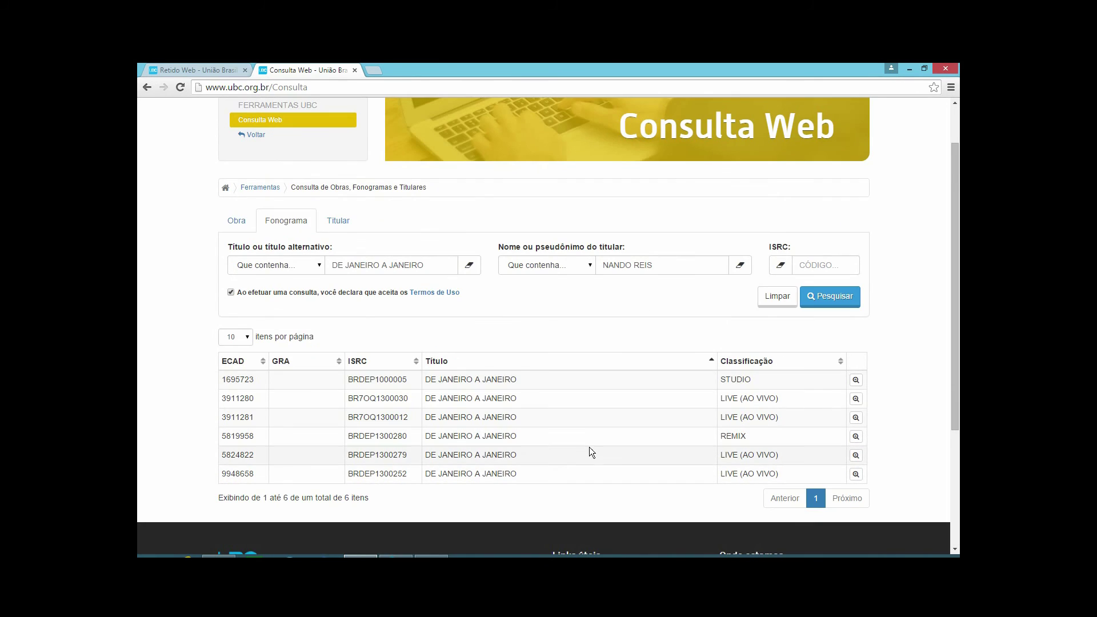
Switch back to the Retido Web protocol, expand the DE JANEIRO A JANEIRO phonogram and check its Fonograma classification.
click(196, 68)
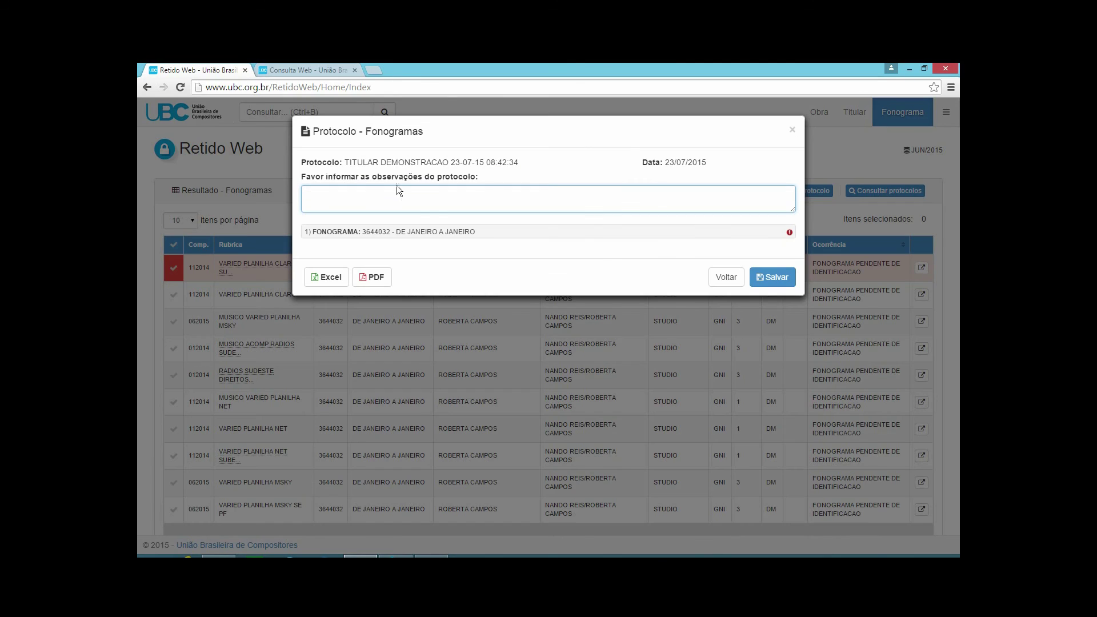
click(400, 233)
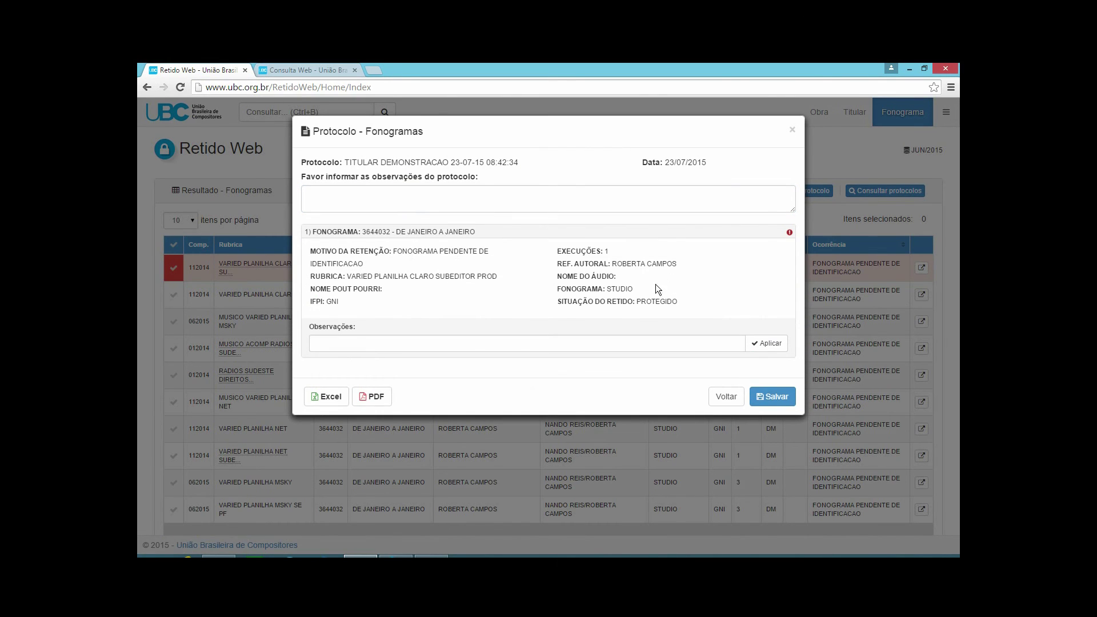
drag(607, 288, 634, 288)
click(656, 114)
In Consulta Web, open the details of the STUDIO version of DE JANEIRO A JANEIRO, copy its ECAD code and close the details.
click(303, 66)
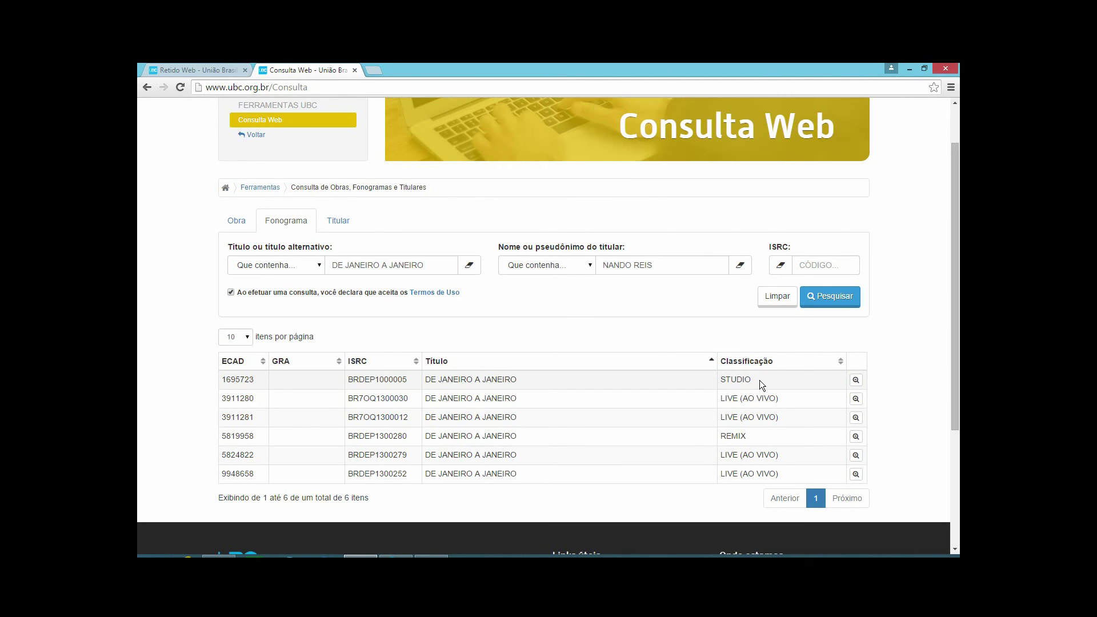
click(856, 380)
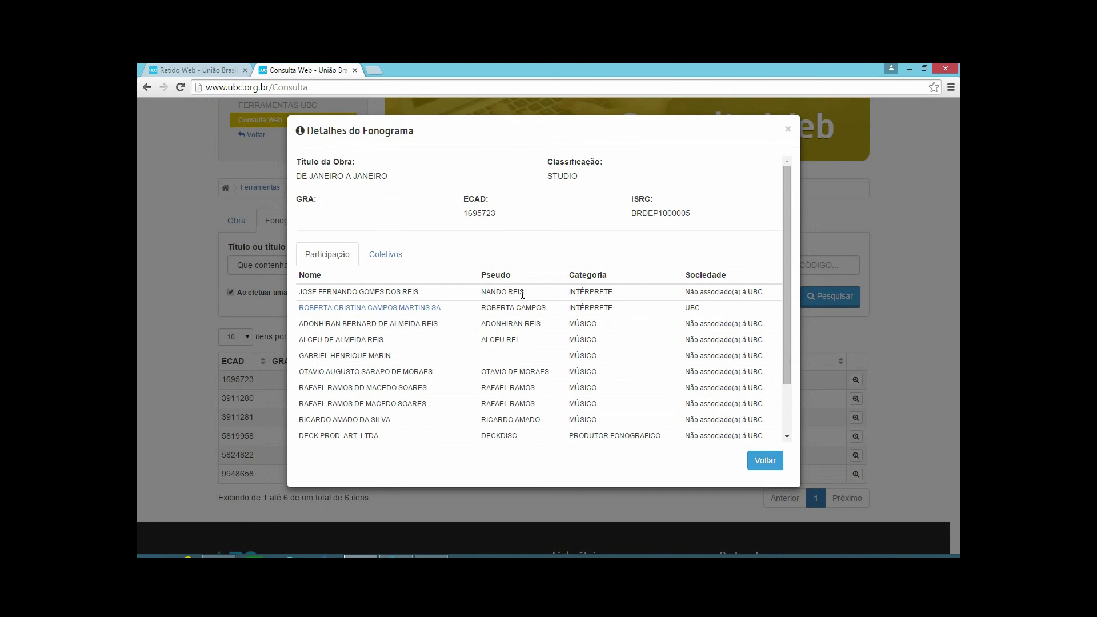
drag(503, 213, 463, 219)
right_click(481, 217)
click(505, 225)
click(786, 130)
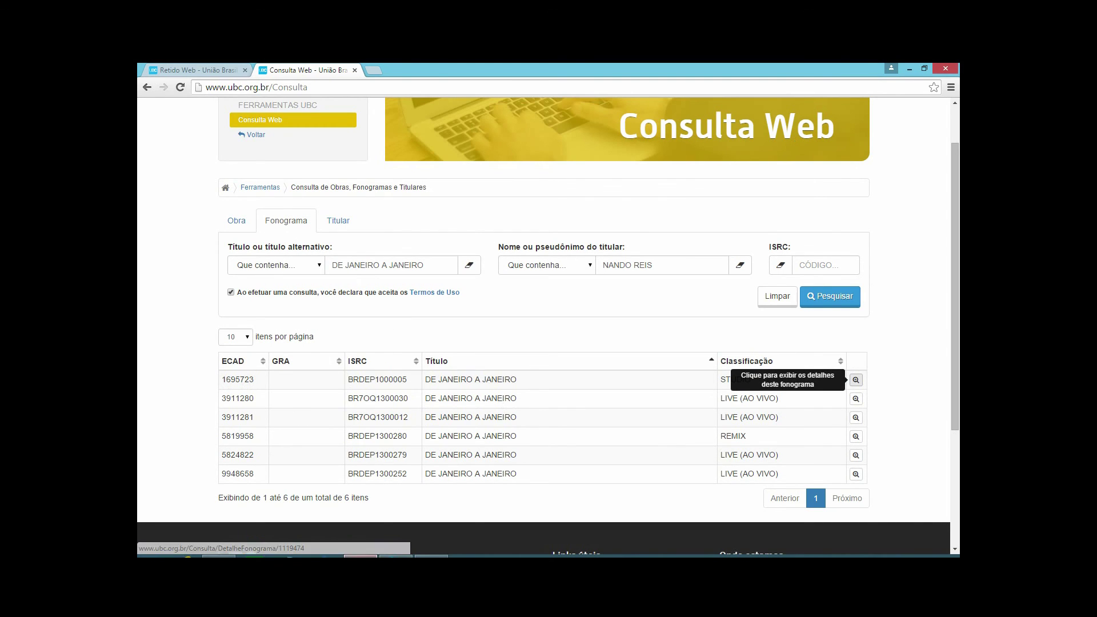
Apply the observation "Favor liberar o crédito retido. O fonograma está cadastrado na base sob o código 1695723" in the Retido Web protocol and save it.
click(169, 69)
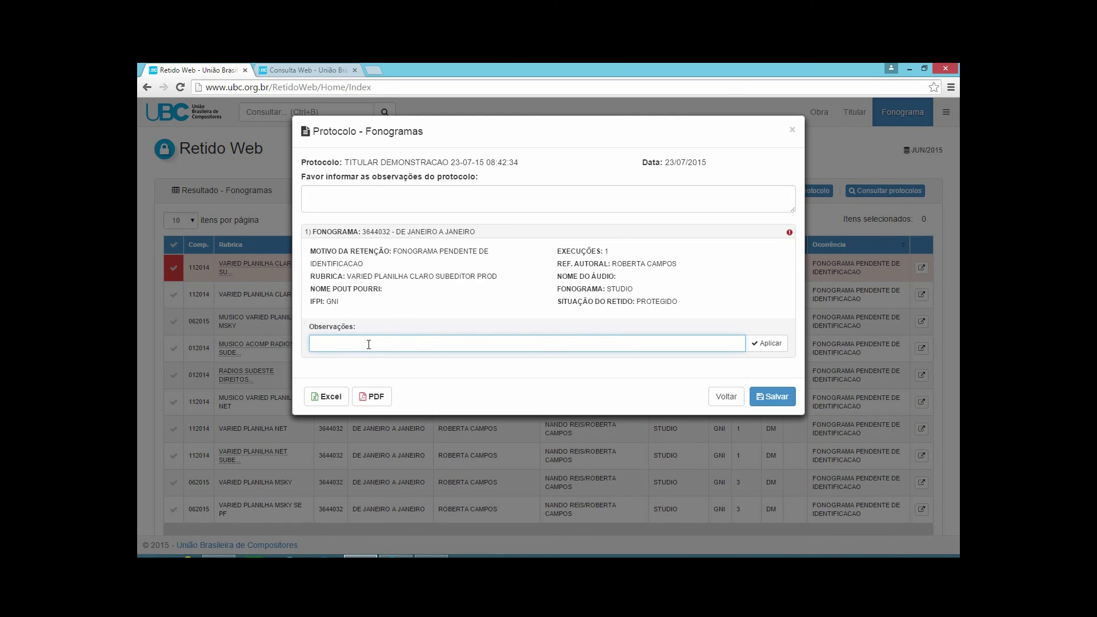
text(Favor liberar o crédito retido. O fonograma está cadastrado na base sob o código)
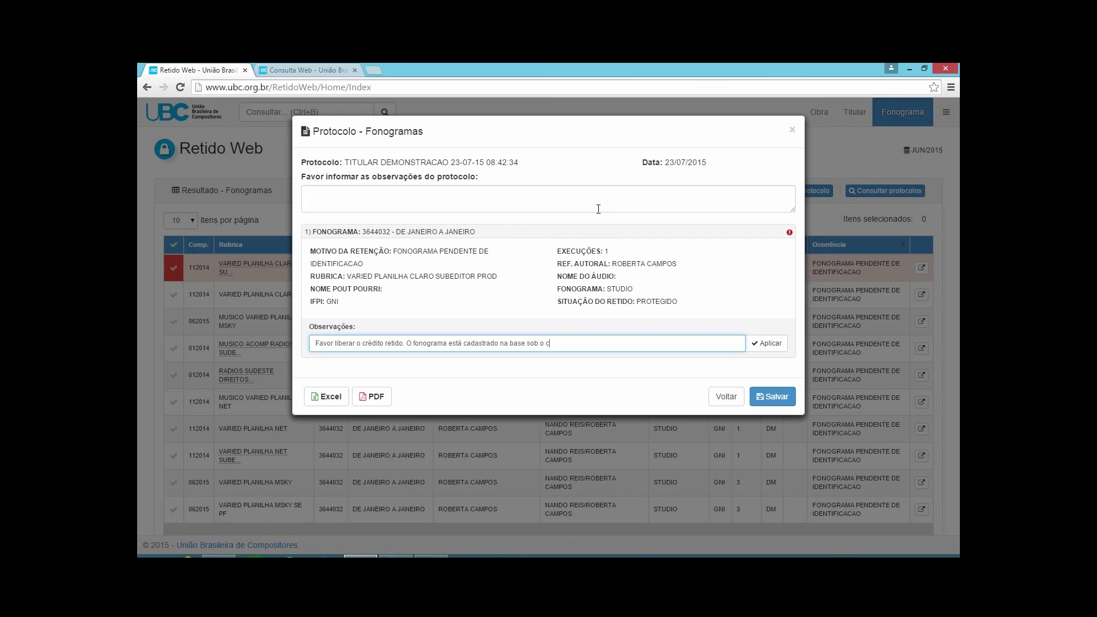
text( 1695723)
click(762, 339)
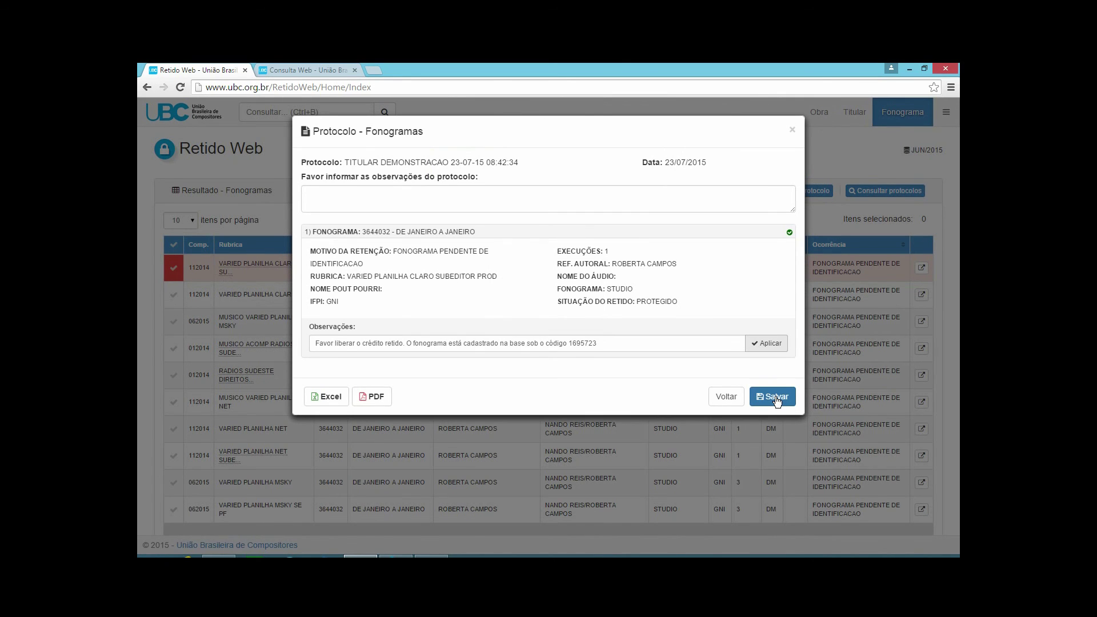
click(776, 397)
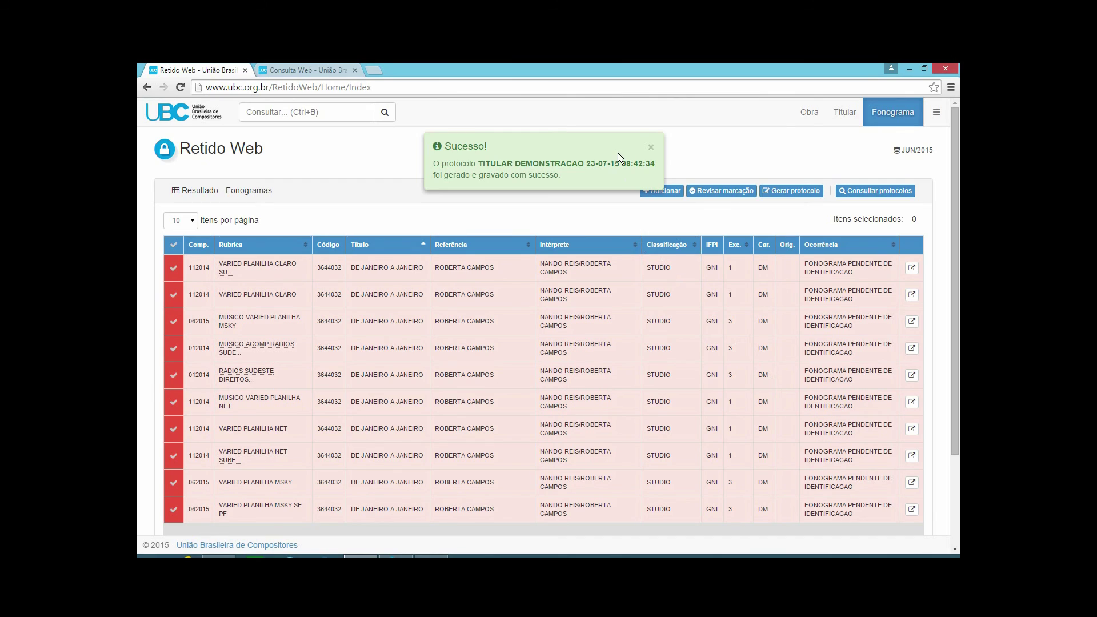
click(651, 149)
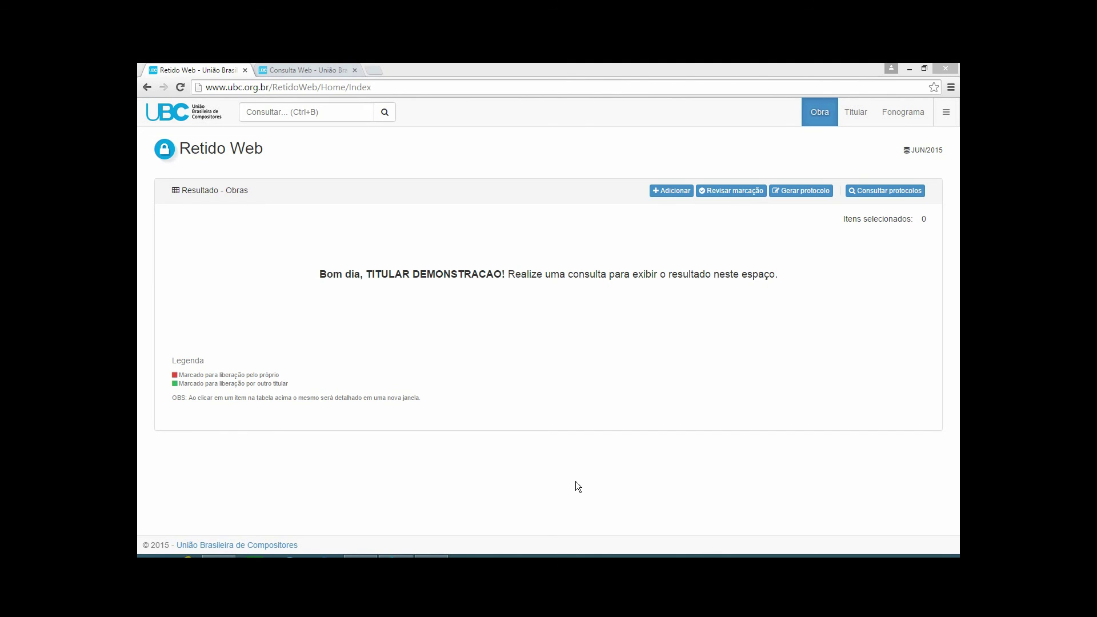
Search the retained holders (Titular) with Nome do Titular set to Que contenha "TERESA CRISTINA".
click(851, 112)
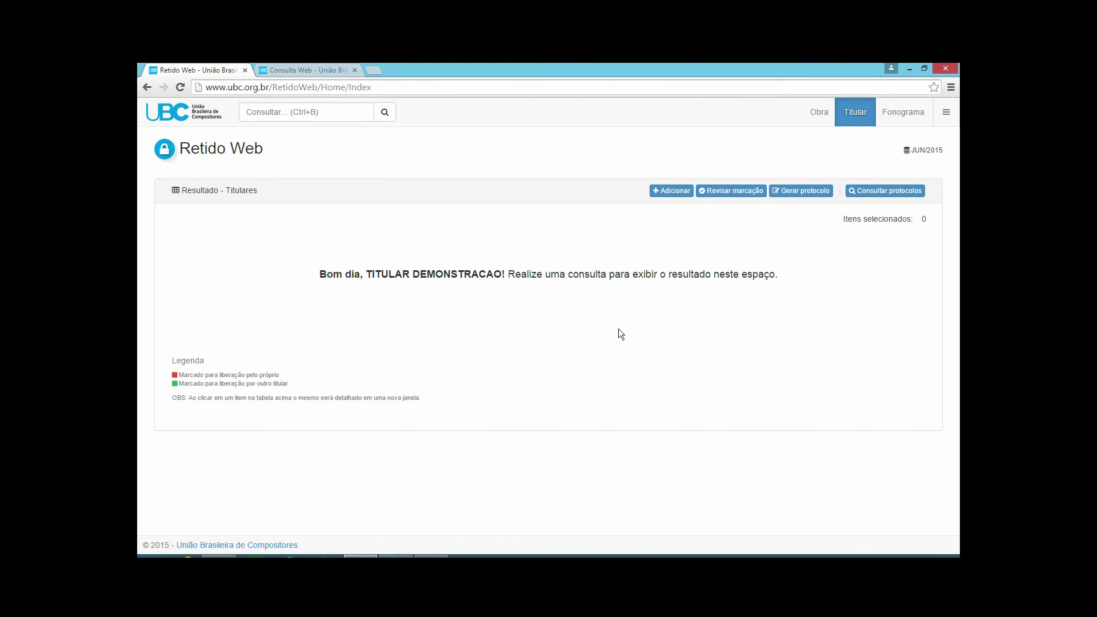
click(279, 119)
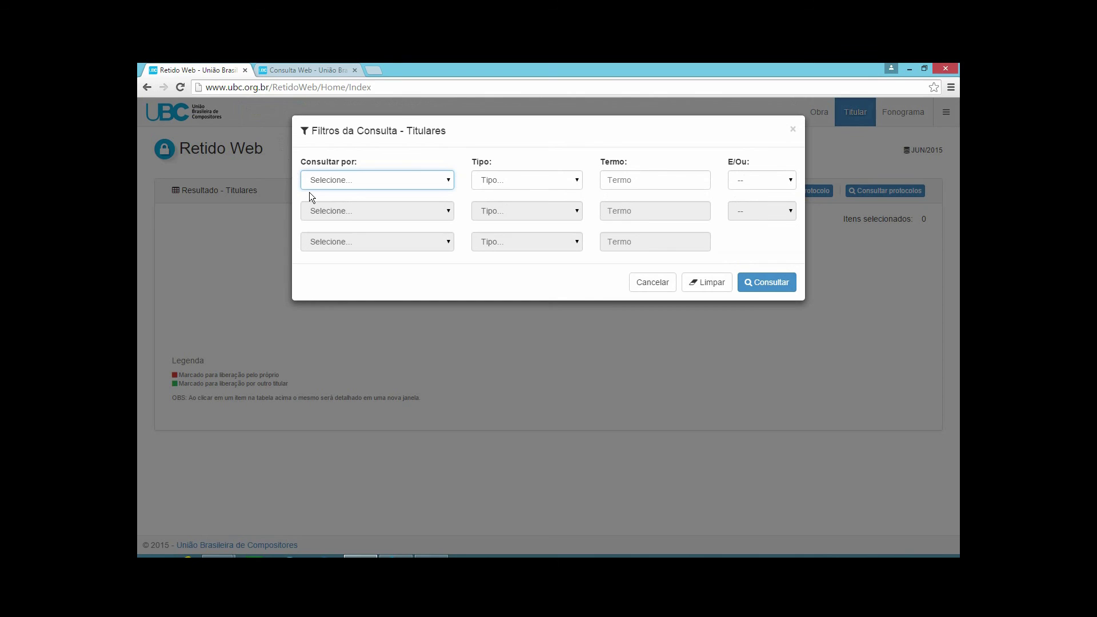
click(341, 180)
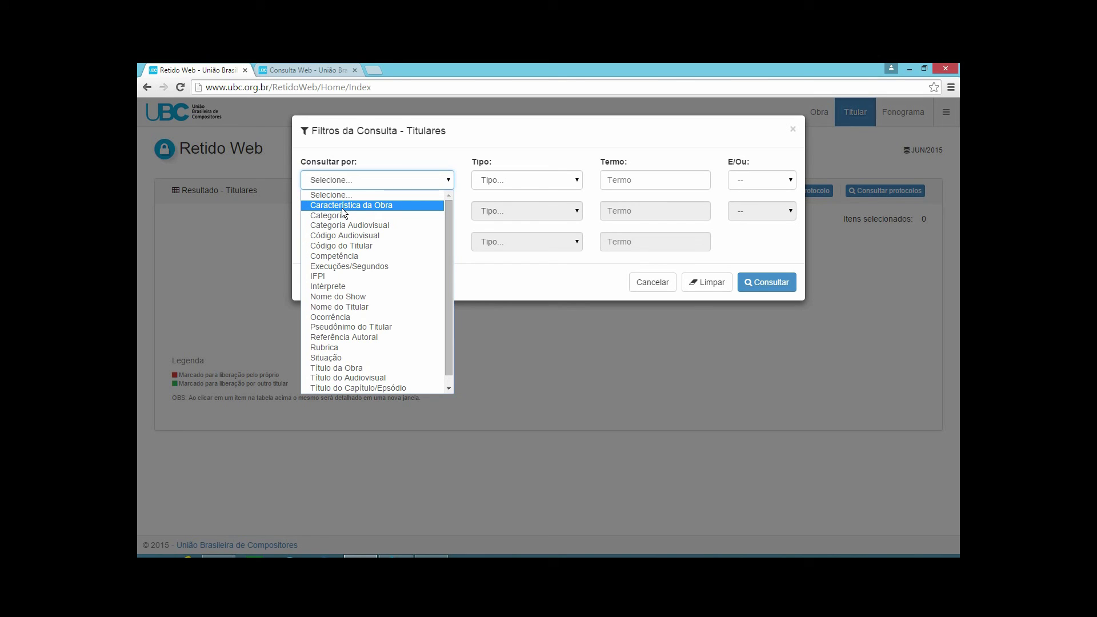
click(358, 306)
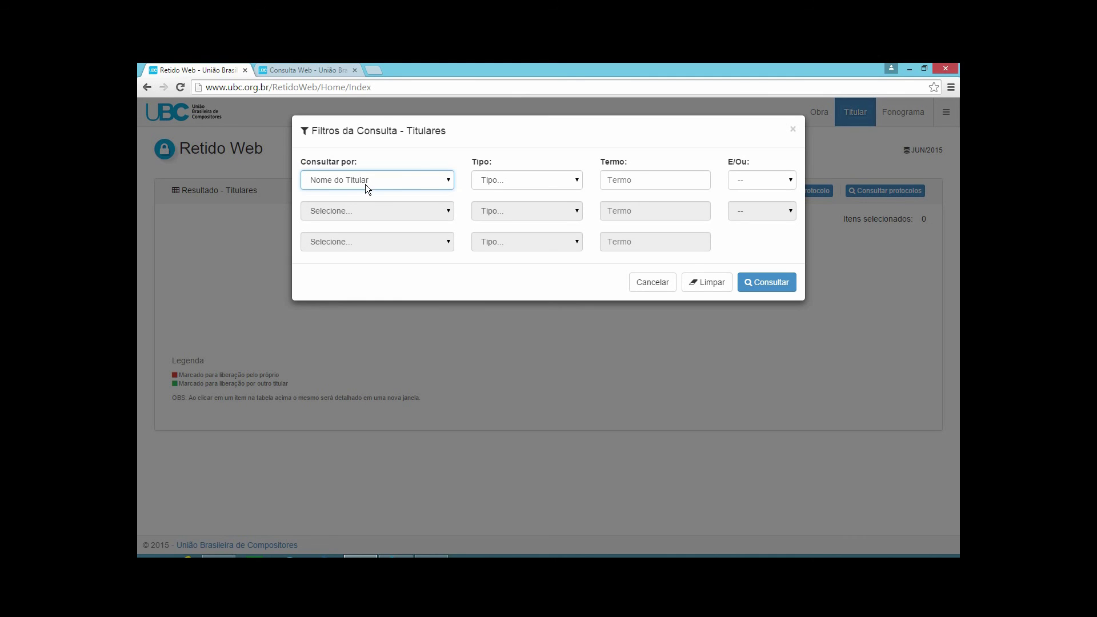
click(563, 182)
click(548, 226)
click(626, 184)
text(tere)
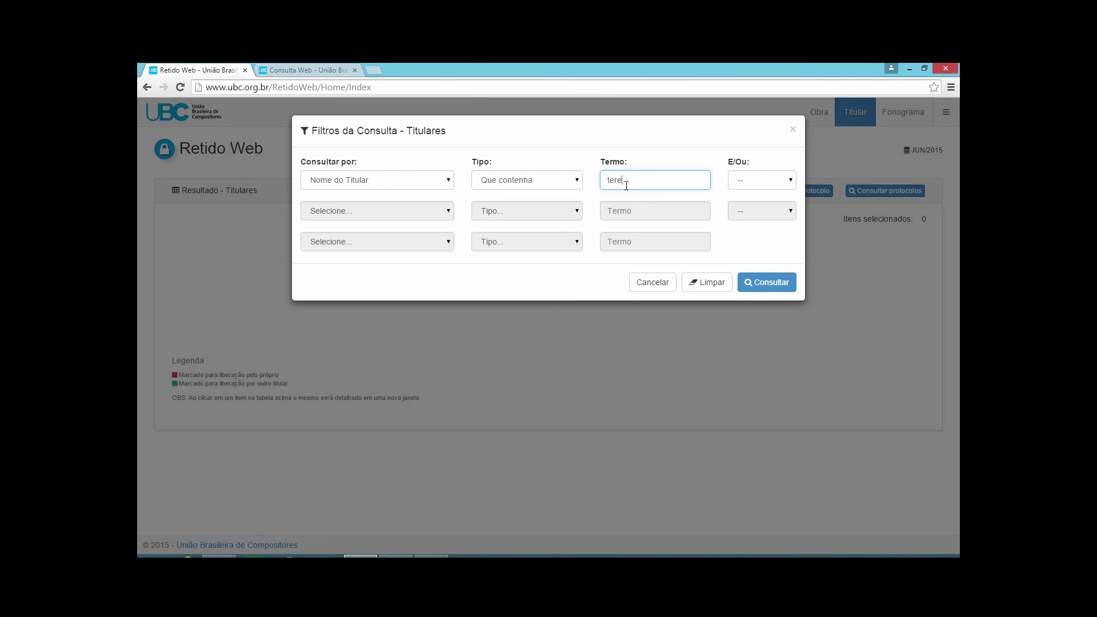
text(sa cristin)
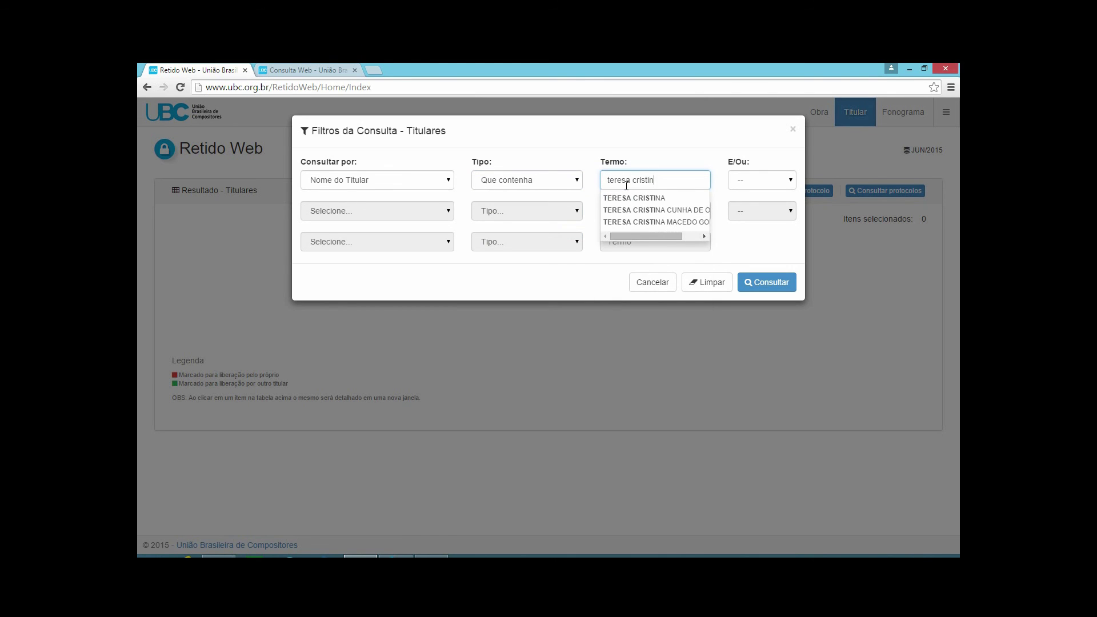
key(Down)
key(Return)
click(766, 283)
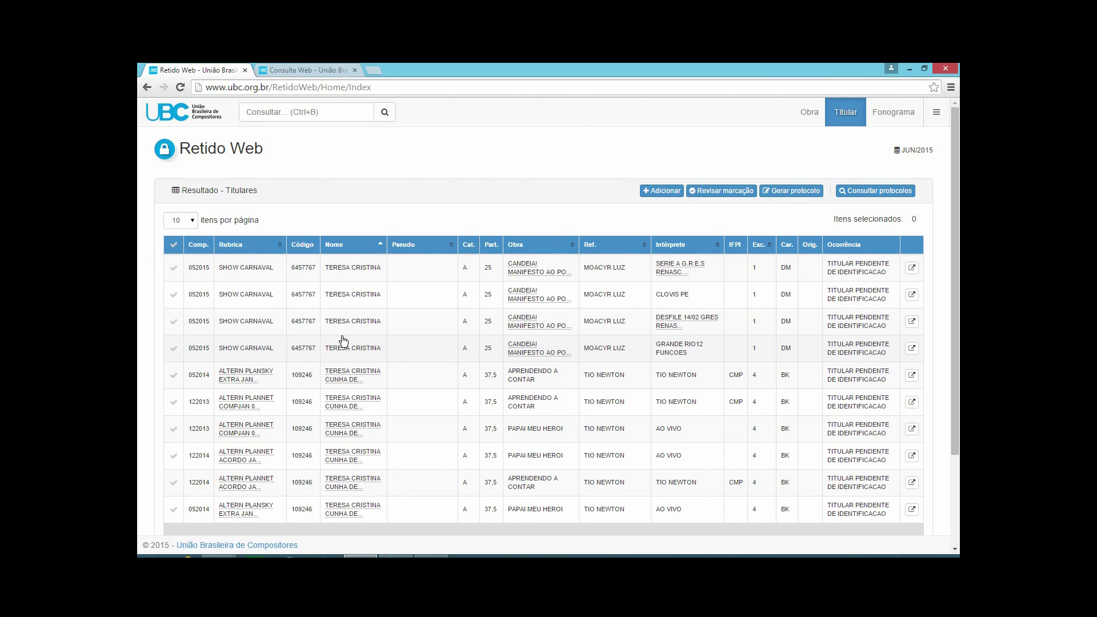
Add the first TERESA CRISTINA entry under SHOW CARNAVAL to the marked items and start a protocol for it.
click(360, 276)
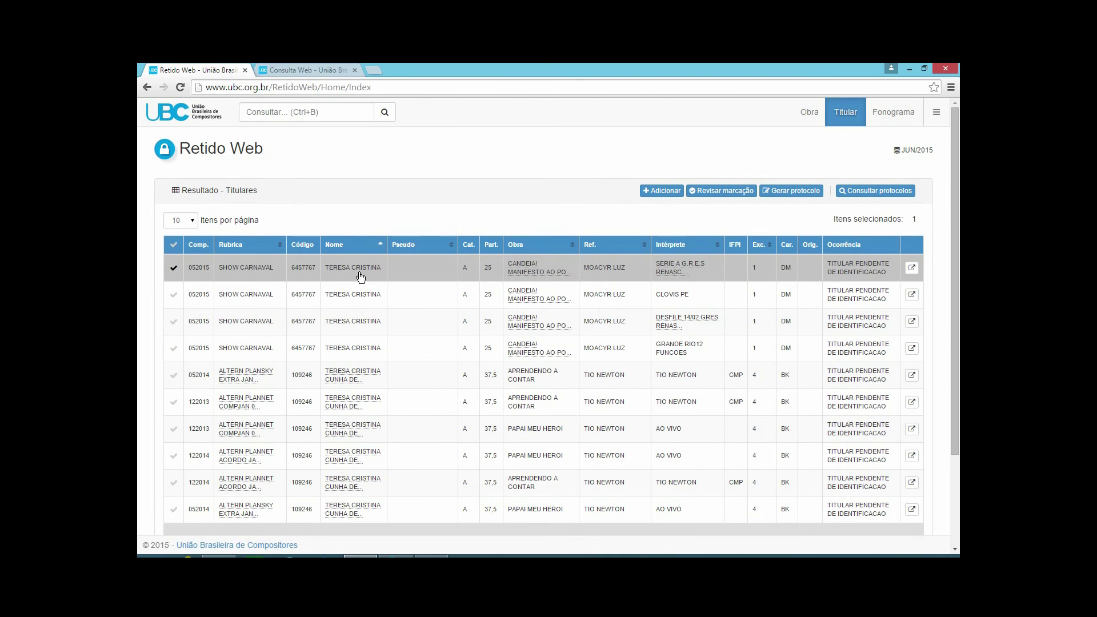
click(664, 191)
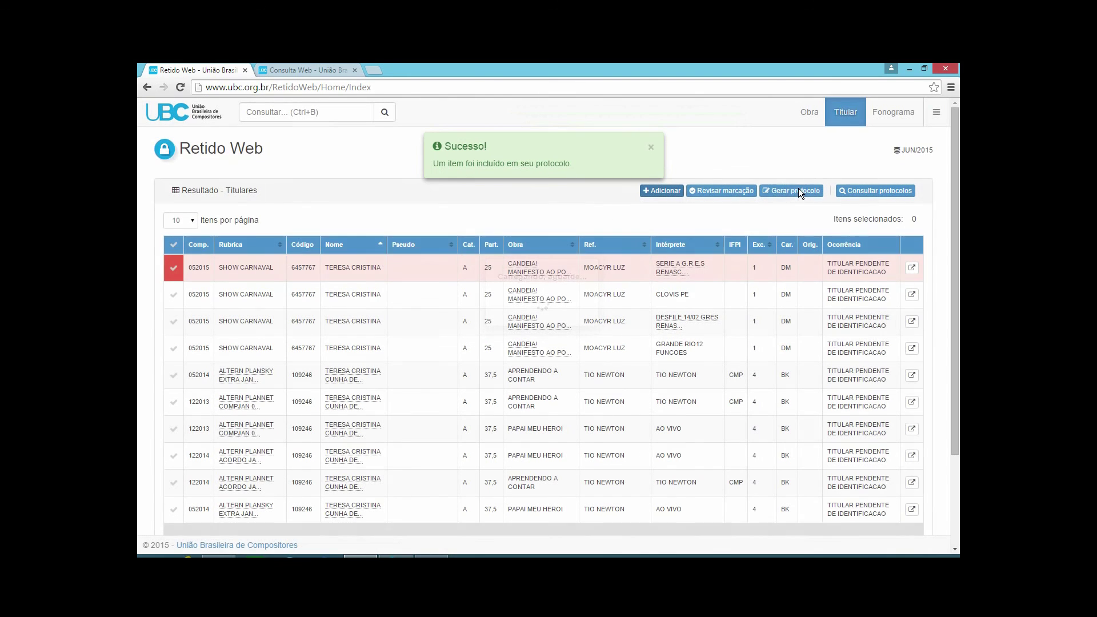
click(782, 192)
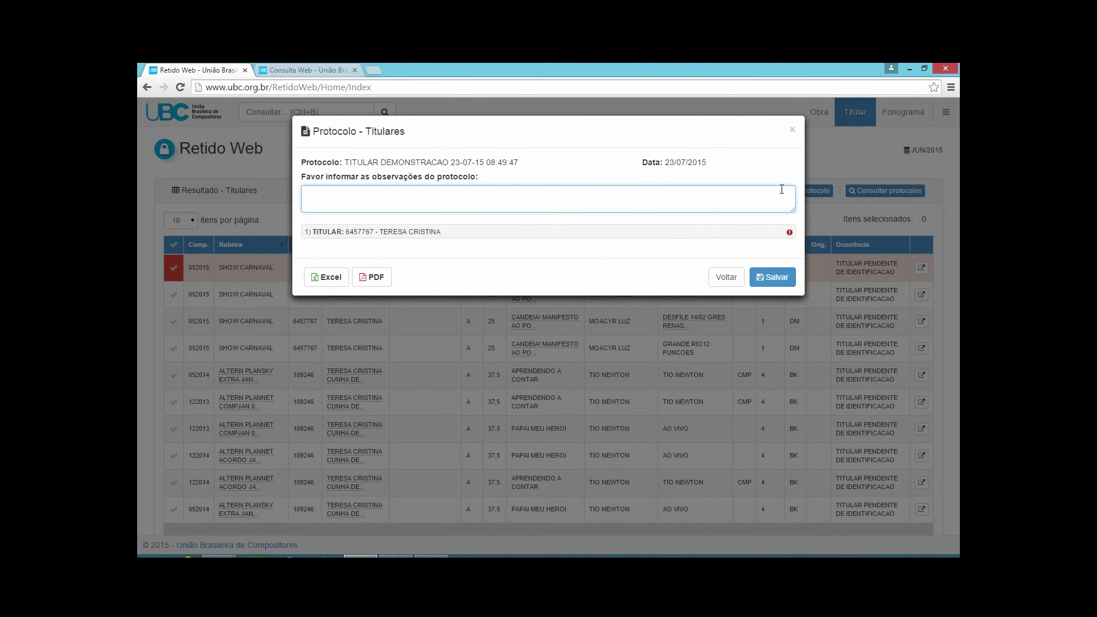
Expand the holder in the protocol, apply the observation "o nome correto do titular é" followed by the holder's full name, and save the protocol.
click(387, 233)
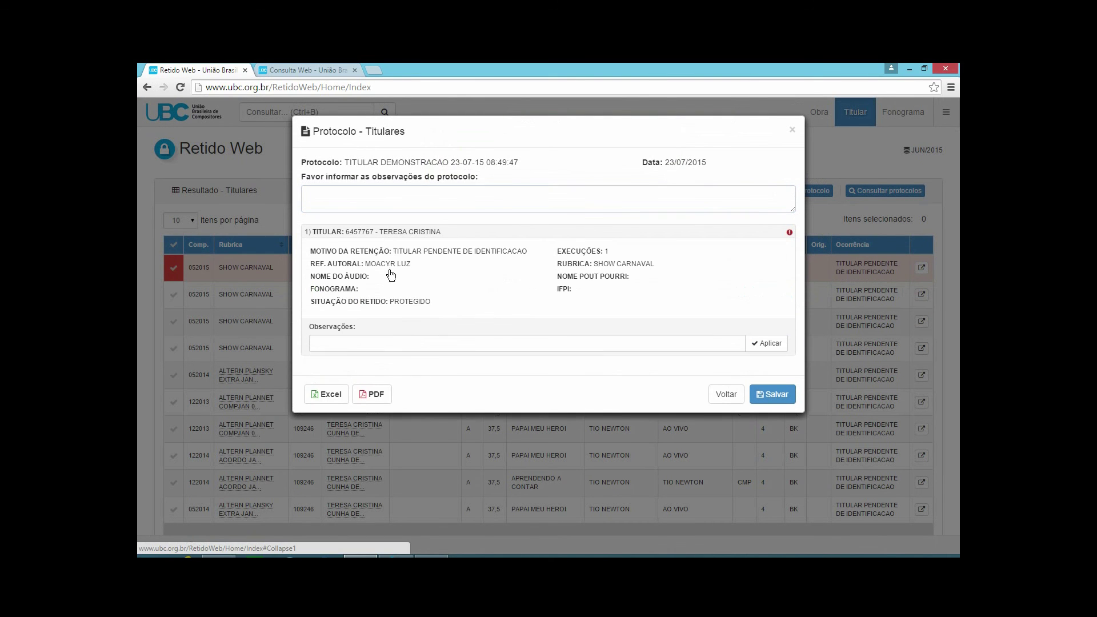
click(410, 344)
text(o nome correto do titular é TERESA CRISTINA MACEDO GOMES)
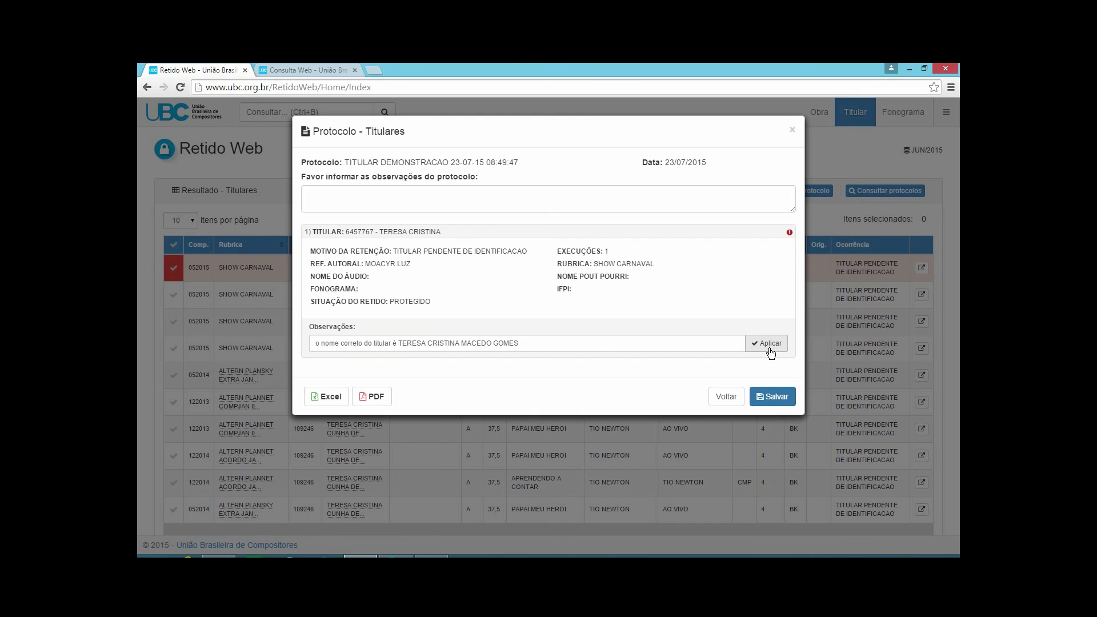
click(767, 343)
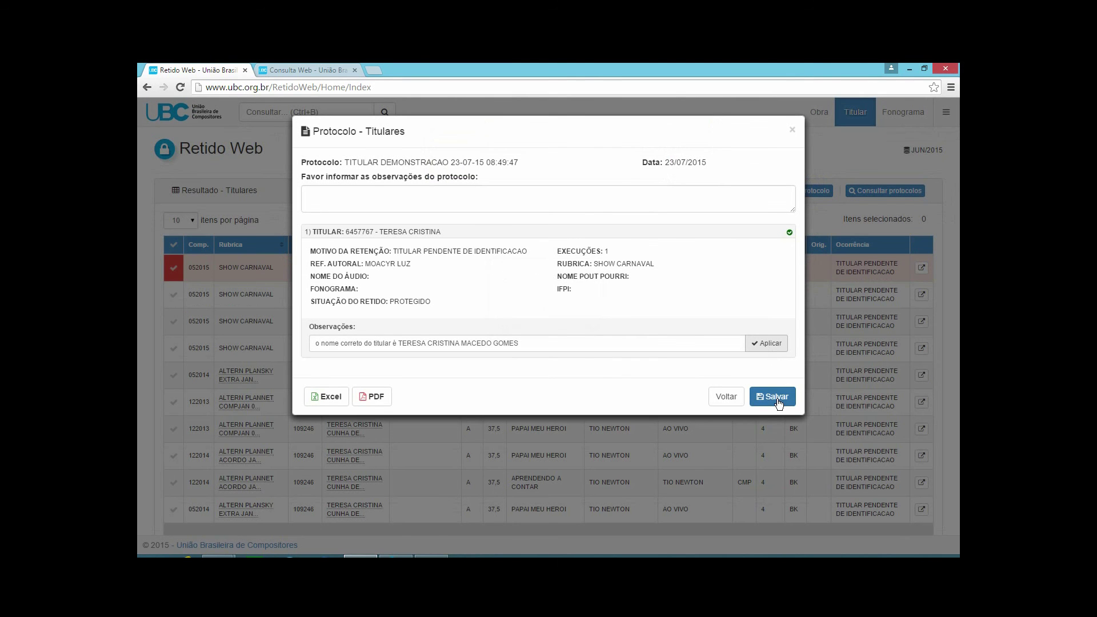
click(777, 399)
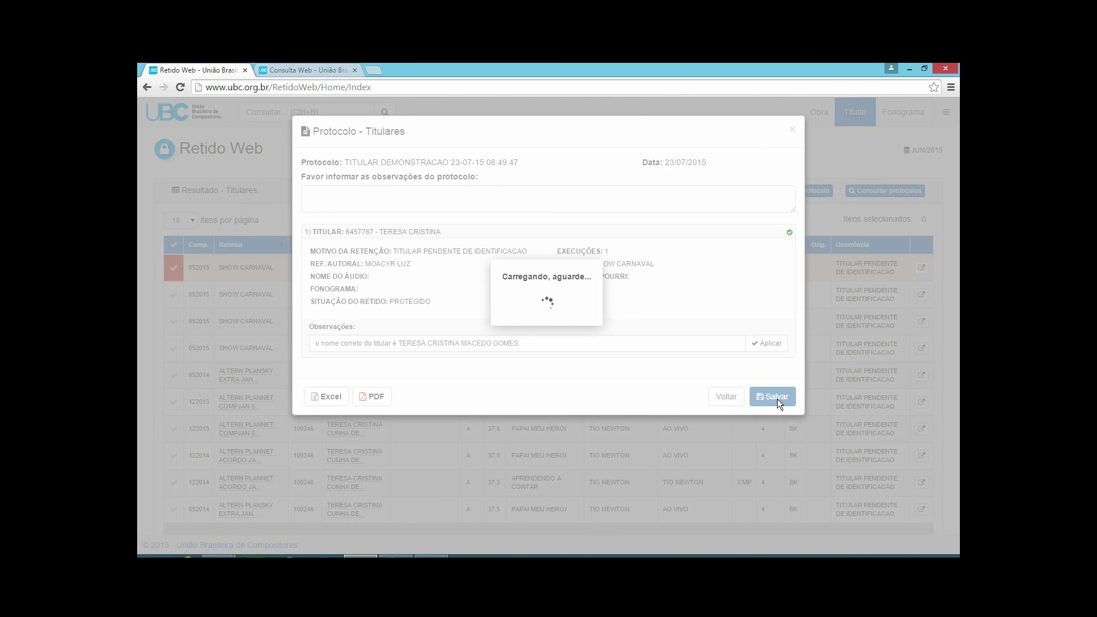